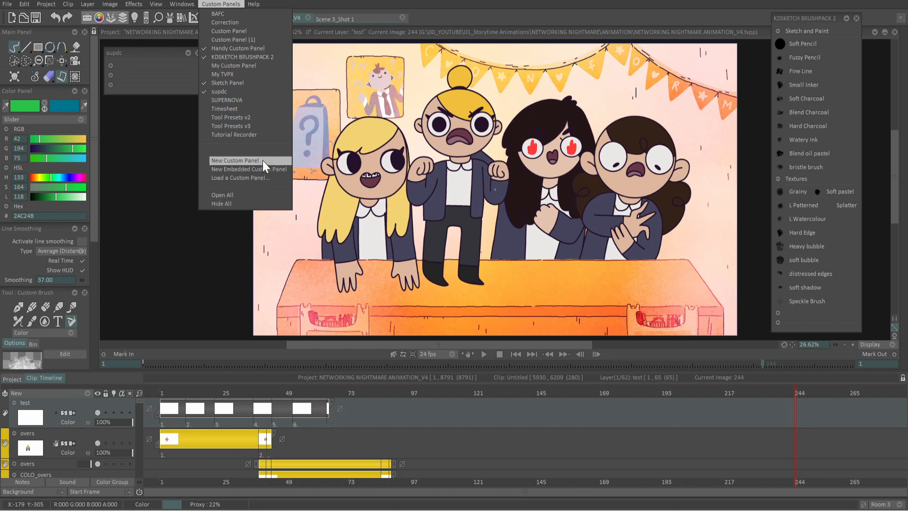
- Create a new custom panel, place it beside the canvas below the supdc panel, and add the current pencil brush tool to it
left_click(264, 160)
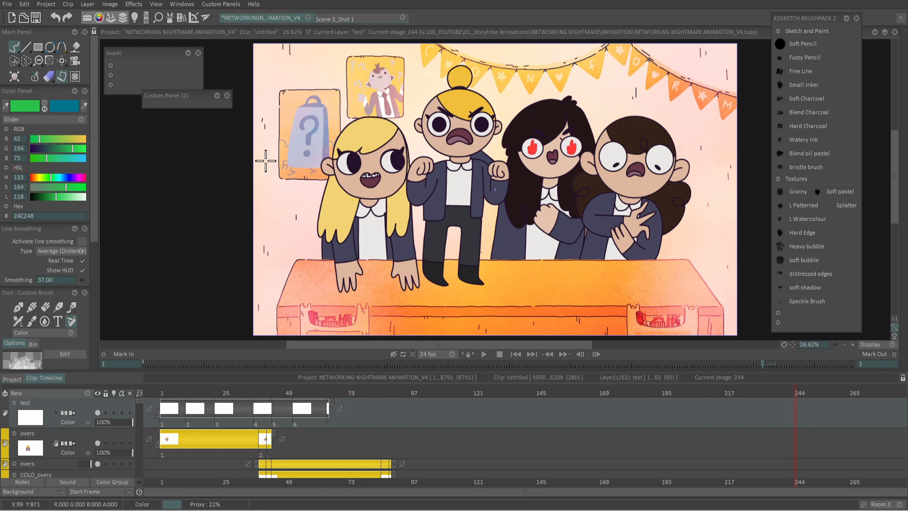
left_click_drag(197, 92, 211, 186)
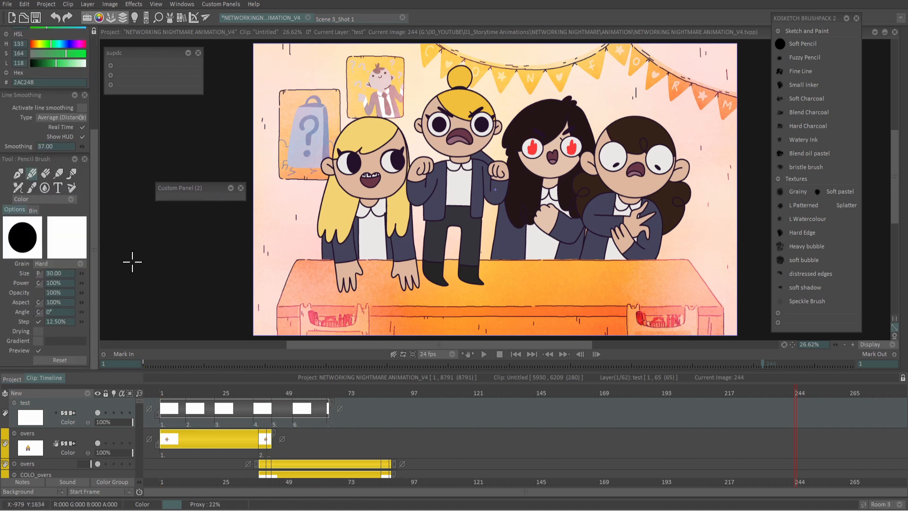
right_click(198, 195)
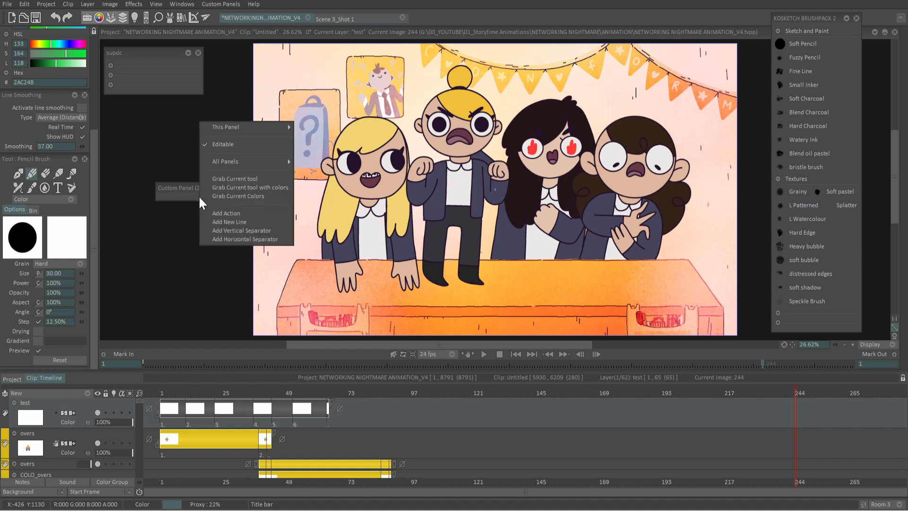
left_click(264, 179)
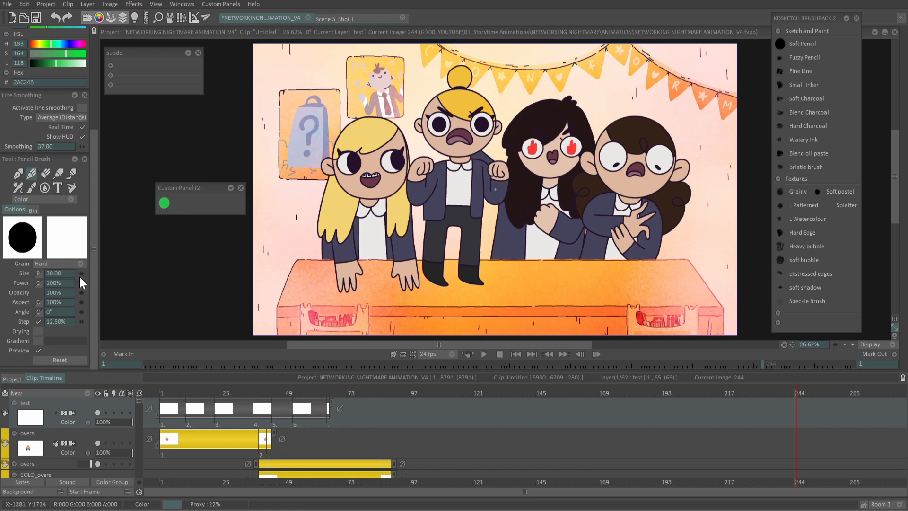
- Set the pencil brush size to 66 and turn off the with colors, with paper and replace icon options for the green brush button
left_click_drag(81, 273, 154, 269)
right_click(167, 203)
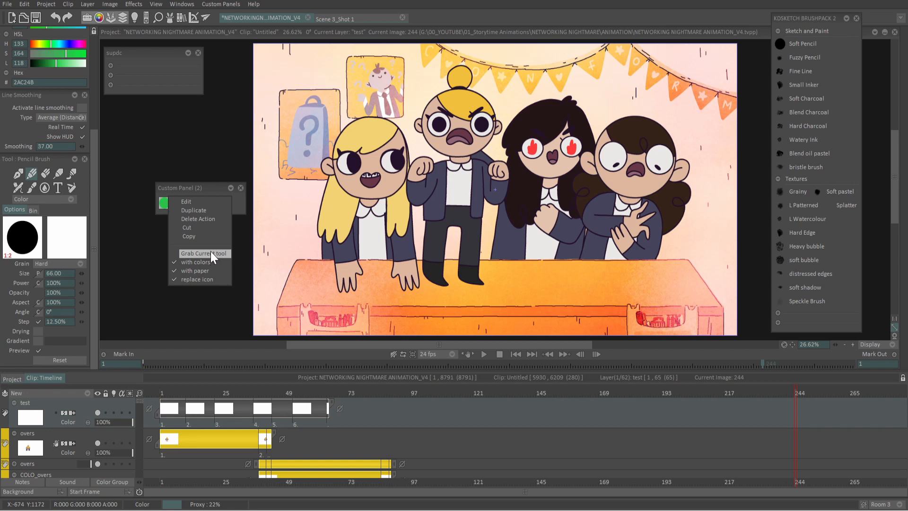
left_click(175, 261)
left_click(175, 270)
left_click(174, 279)
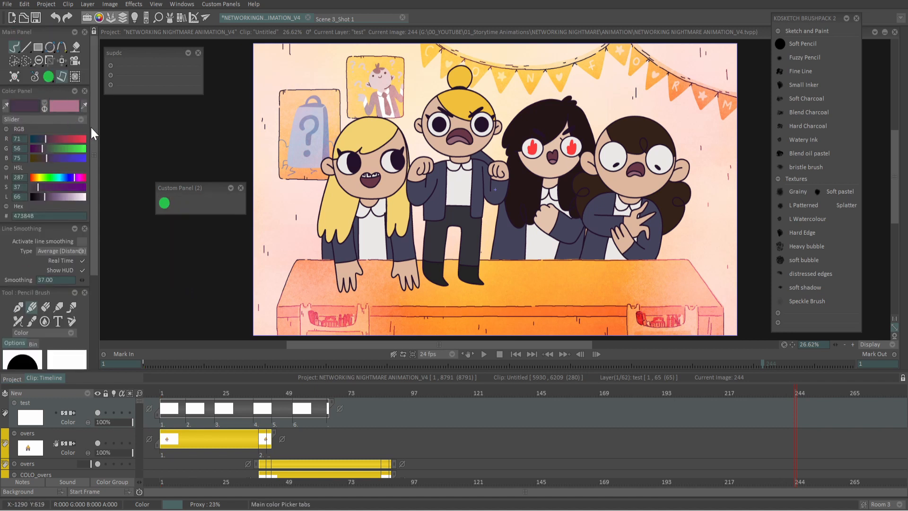
- Grab the current tool with colors into the custom panel, and grab the current colors after setting the A colour's red value to 166
right_click(179, 205)
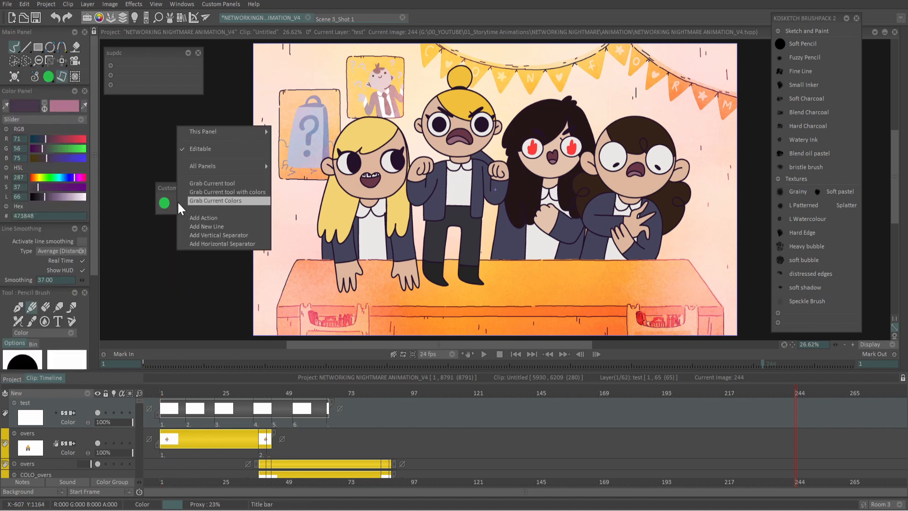
left_click(261, 193)
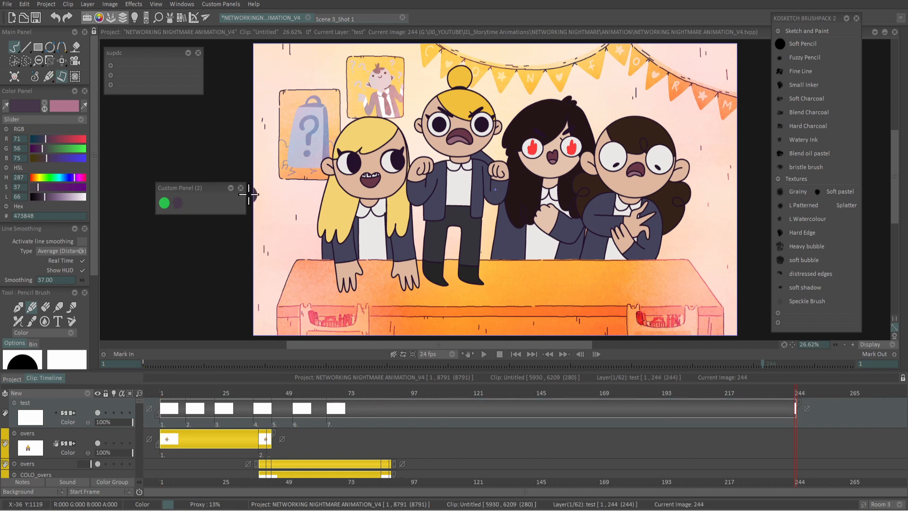
left_click(66, 139)
right_click(192, 204)
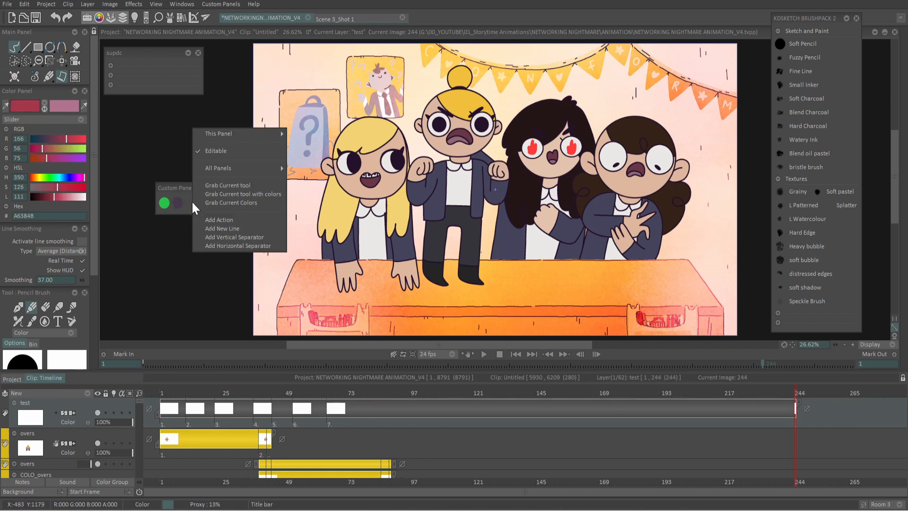
left_click(268, 201)
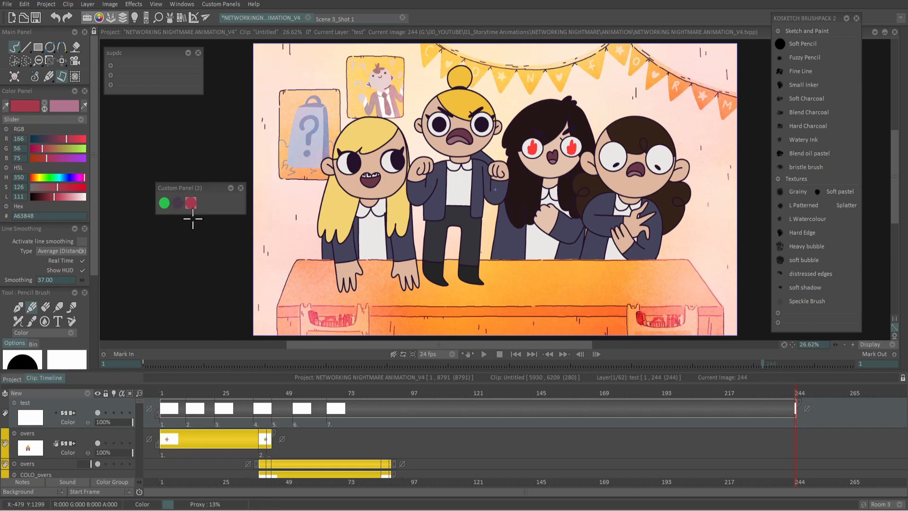
- Open the green brush button's action for editing, name it "test brush" and check its list of actions
right_click(163, 202)
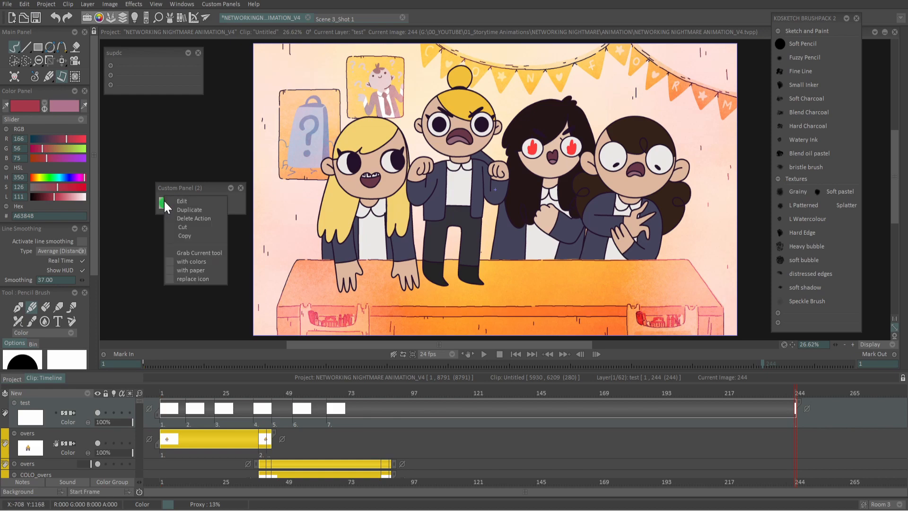
left_click(192, 200)
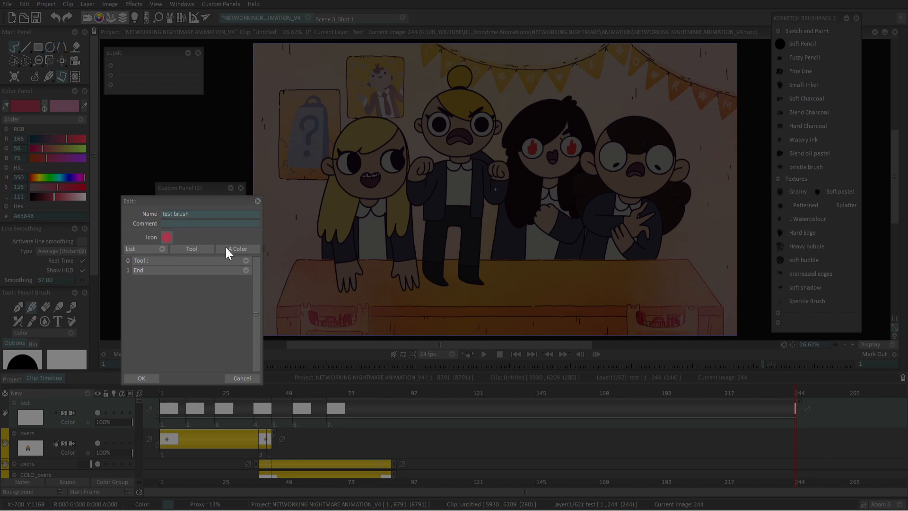
left_click(163, 249)
left_click(123, 352)
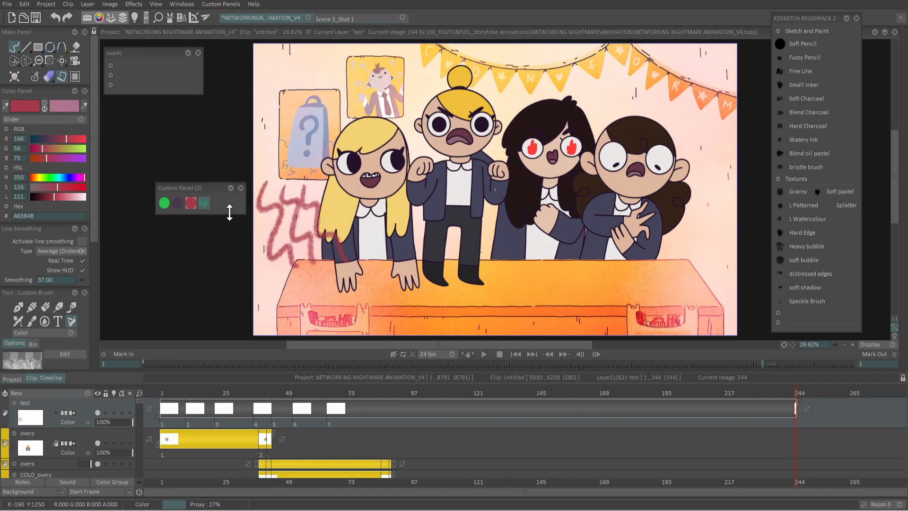
- Inspect the tv_paper script command stored in the textured custom brush's action, and close its settings
right_click(202, 203)
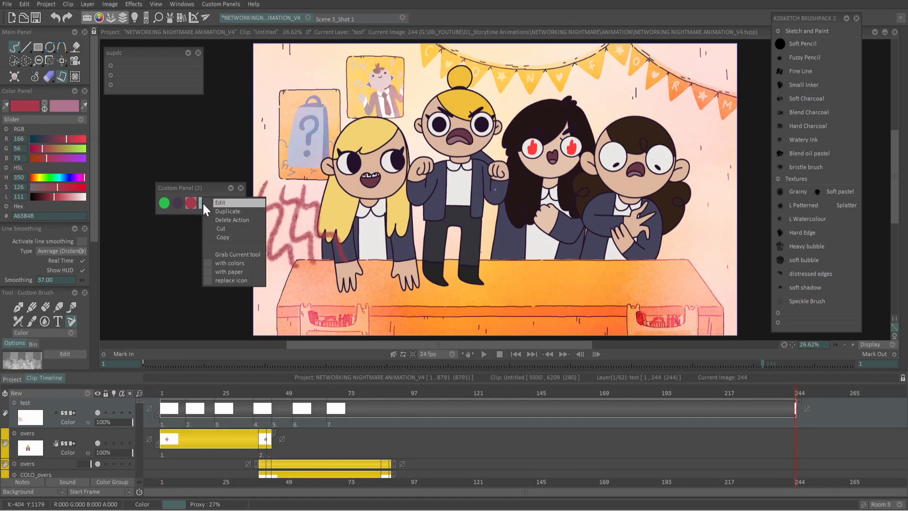
left_click(223, 202)
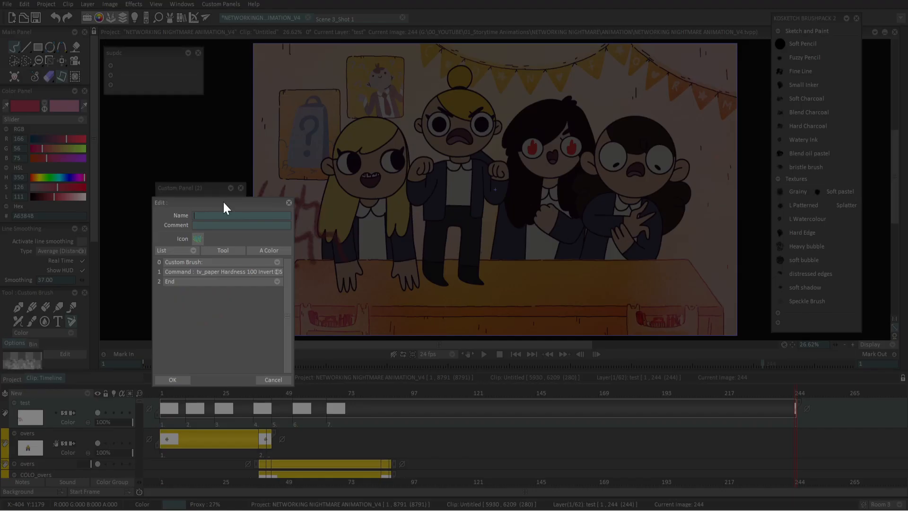
right_click(271, 271)
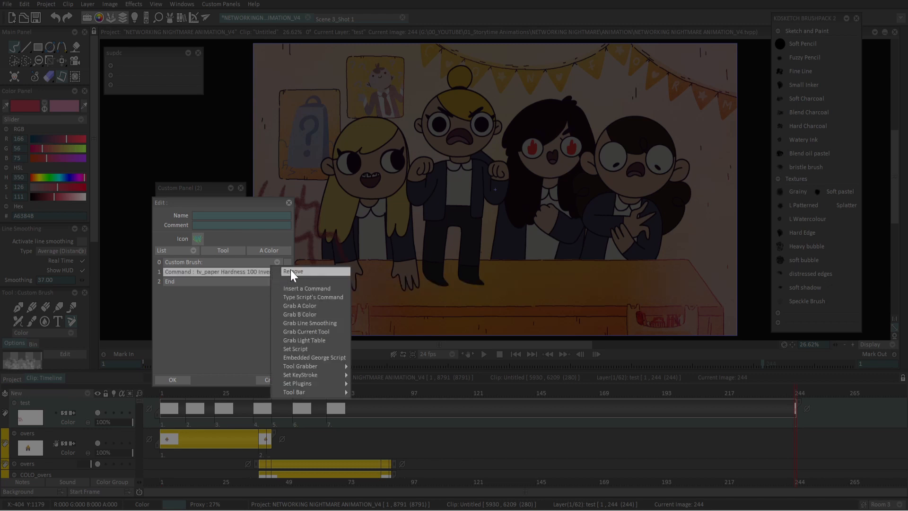
left_click(313, 297)
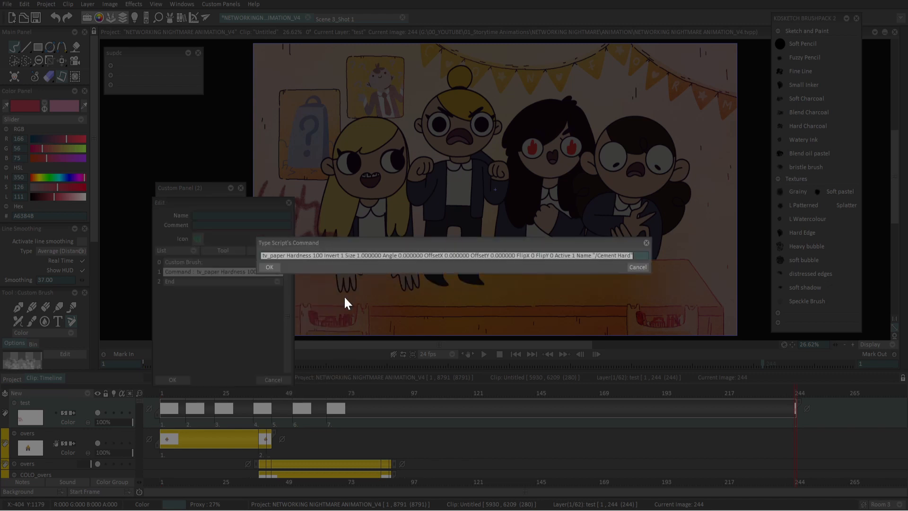
left_click(618, 256)
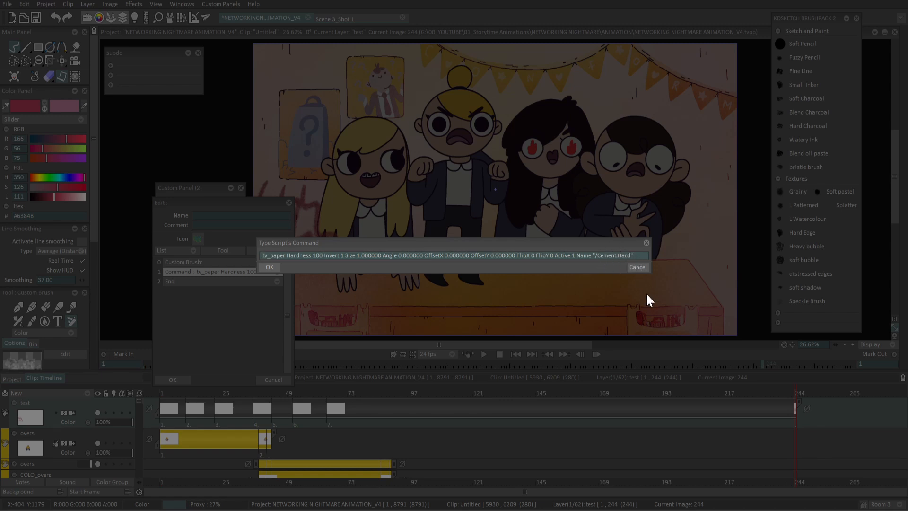
left_click(269, 266)
left_click(289, 202)
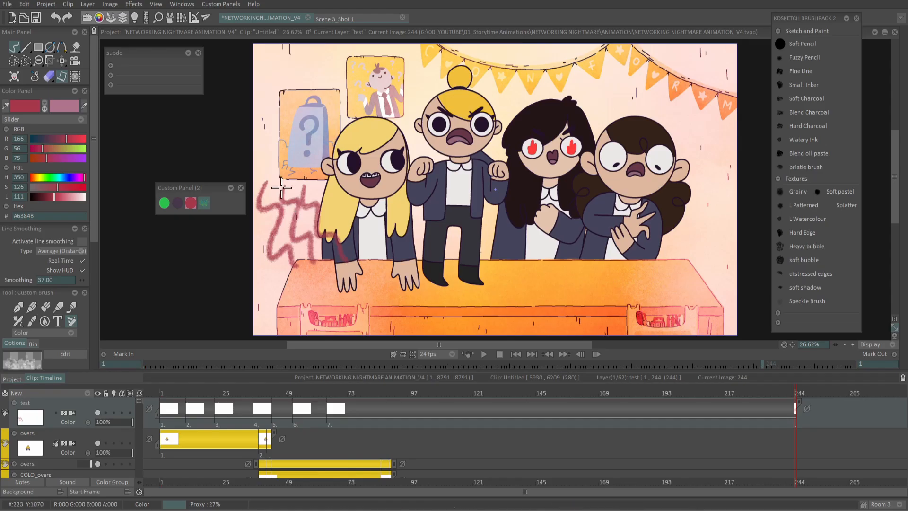
- Browse the available paper textures to find the name of a replacement for Cement Hard
left_click(62, 76)
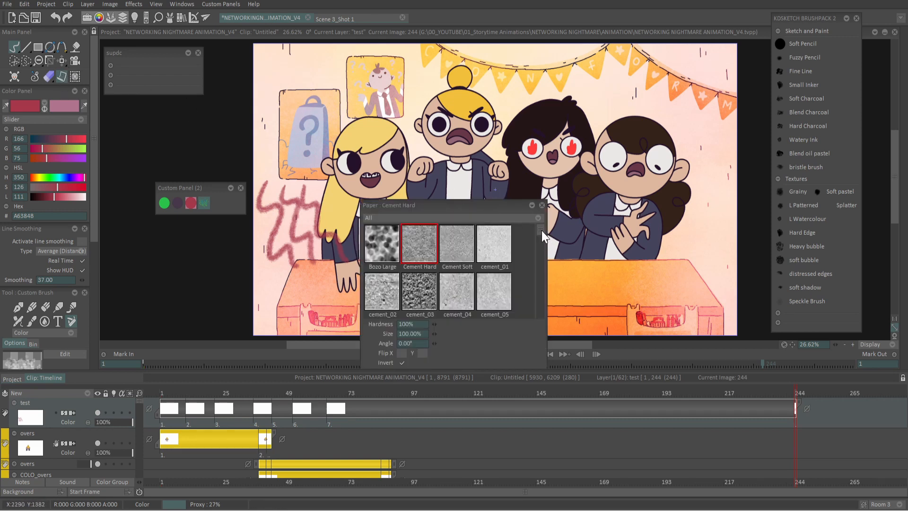
left_click_drag(541, 231, 541, 268)
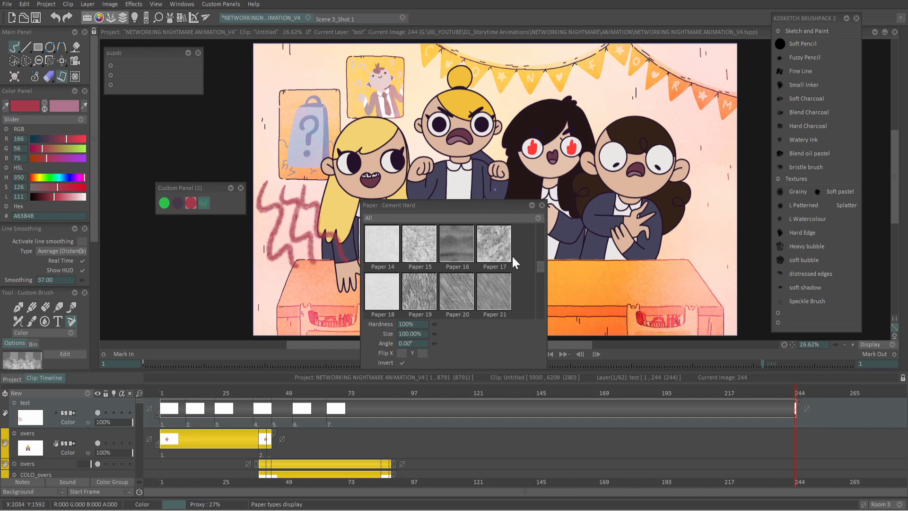
left_click(542, 205)
- Change the paper name to "Paper 20" in the textured brush's tv_paper command, save the action and paint a test stroke across the table
right_click(204, 200)
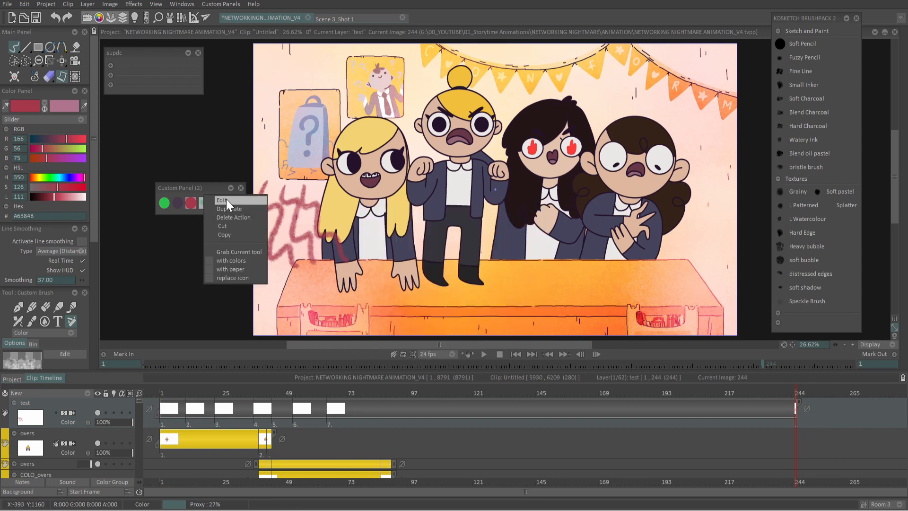
left_click(226, 199)
right_click(256, 266)
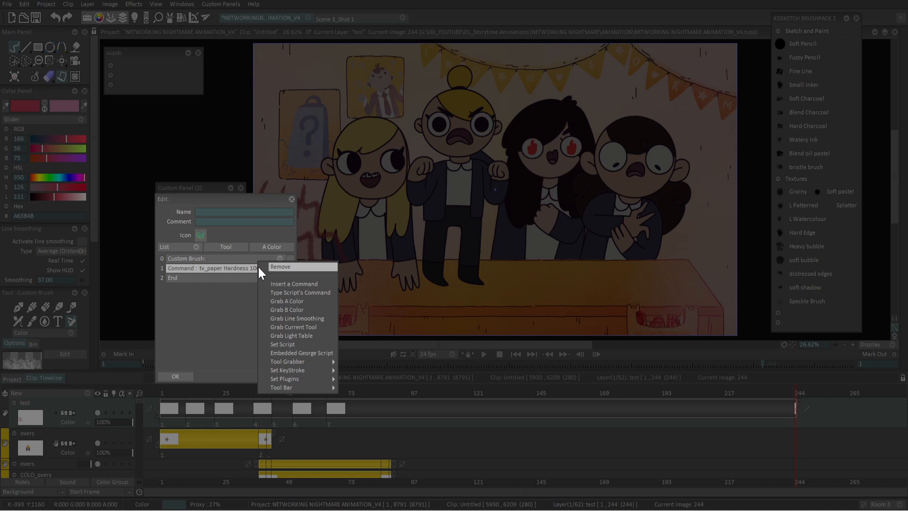
left_click(331, 293)
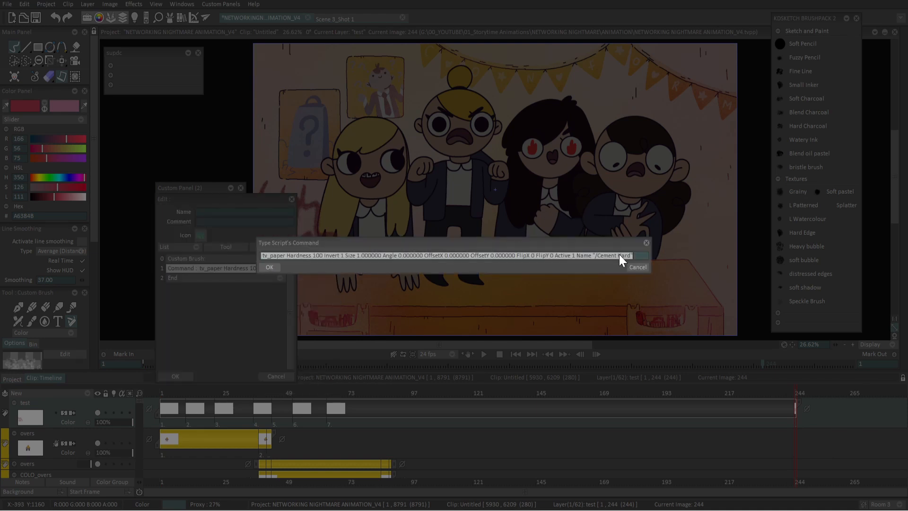
type("Paper")
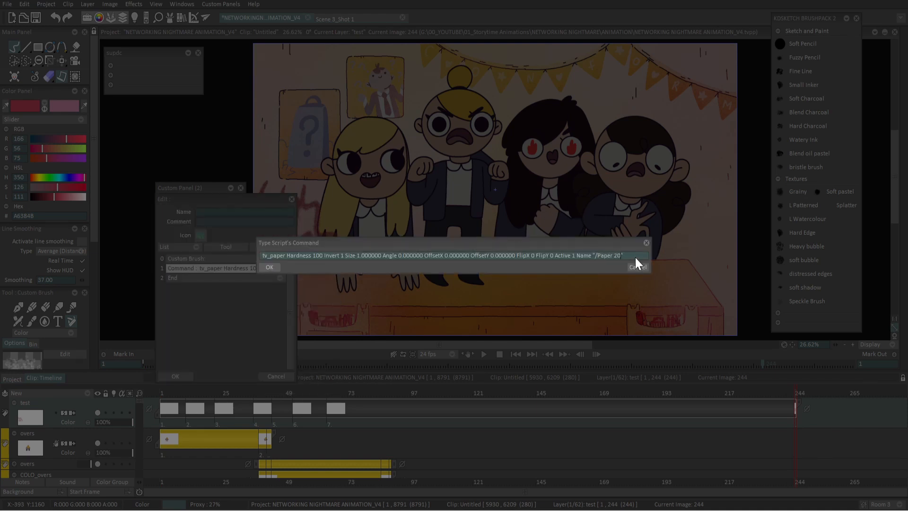
left_click(269, 268)
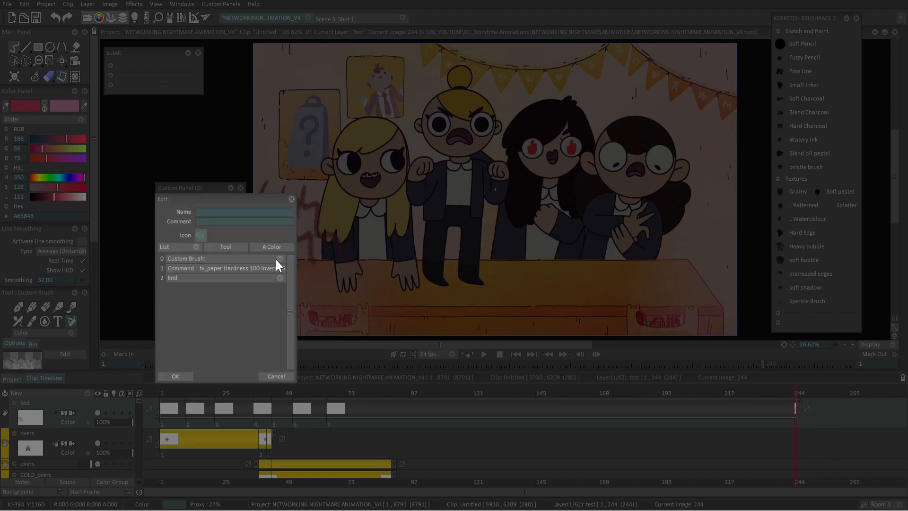
left_click(191, 373)
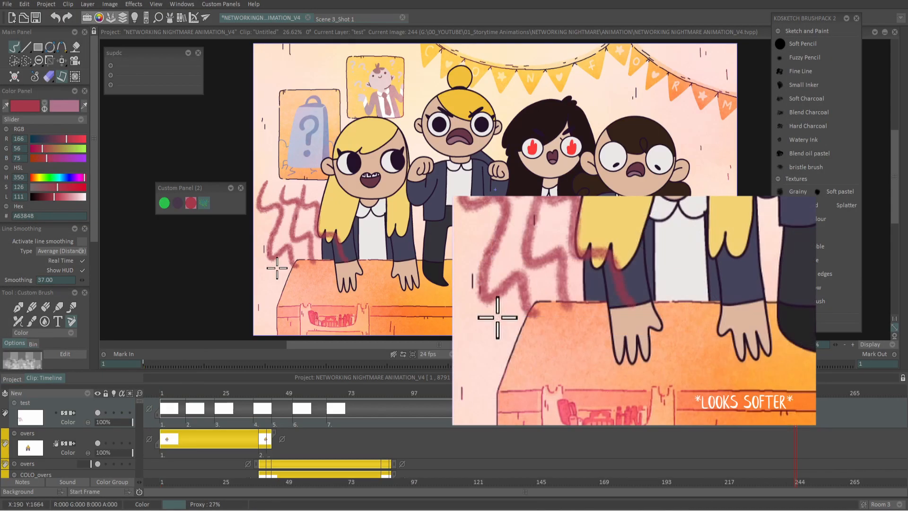
left_click_drag(290, 295, 392, 291)
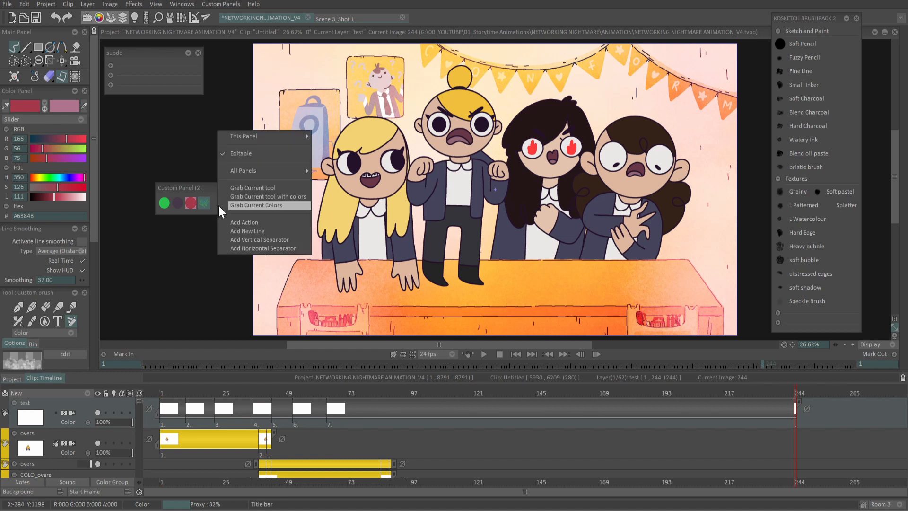
- Add an action named "duplicate instance" with the Duplicate Instances layer keystroke to the custom panel, and run it on the test layer
right_click(217, 202)
left_click(279, 222)
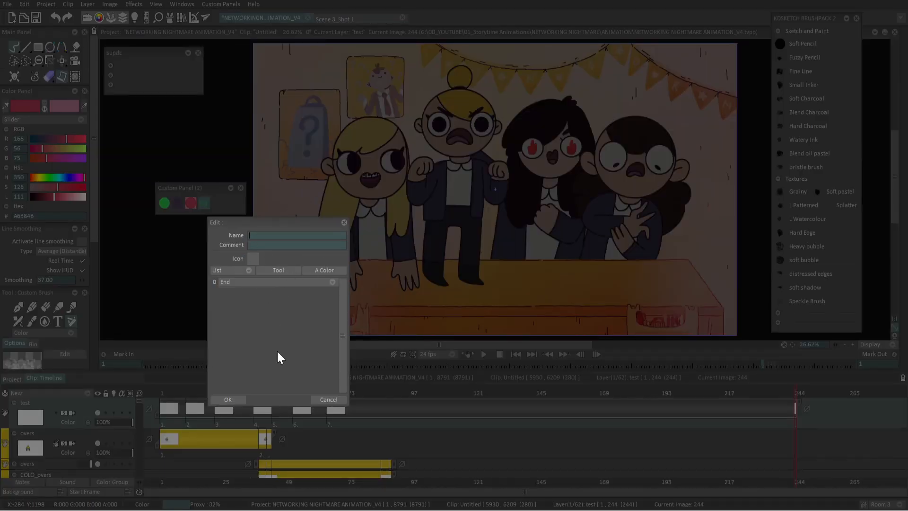
left_click(296, 281)
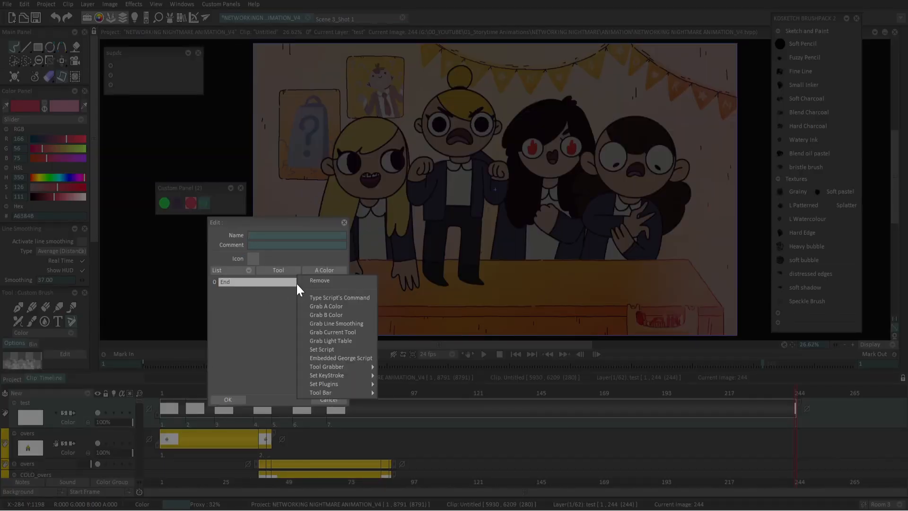
mouse_move(365, 376)
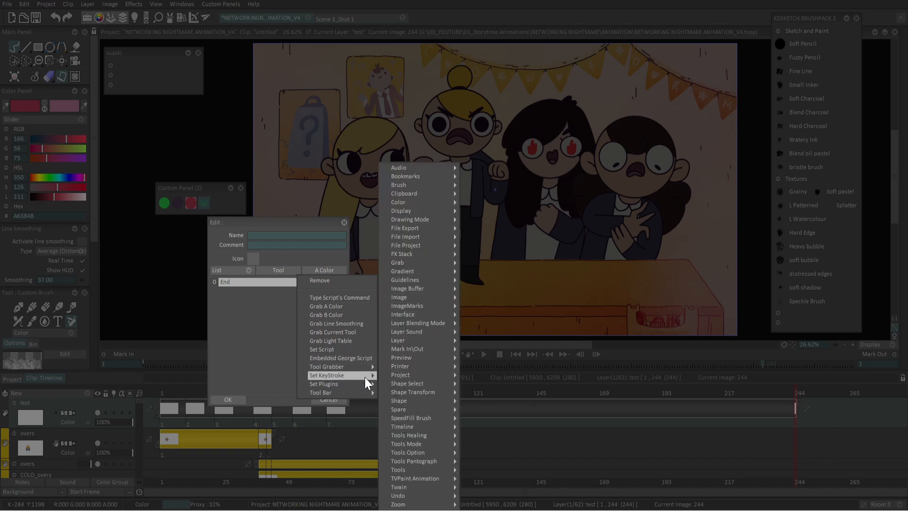
mouse_move(412, 374)
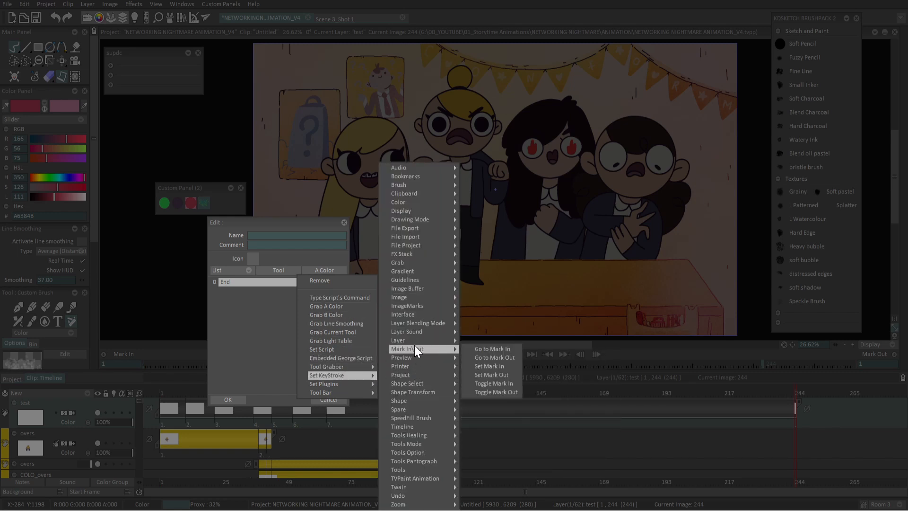
mouse_move(409, 305)
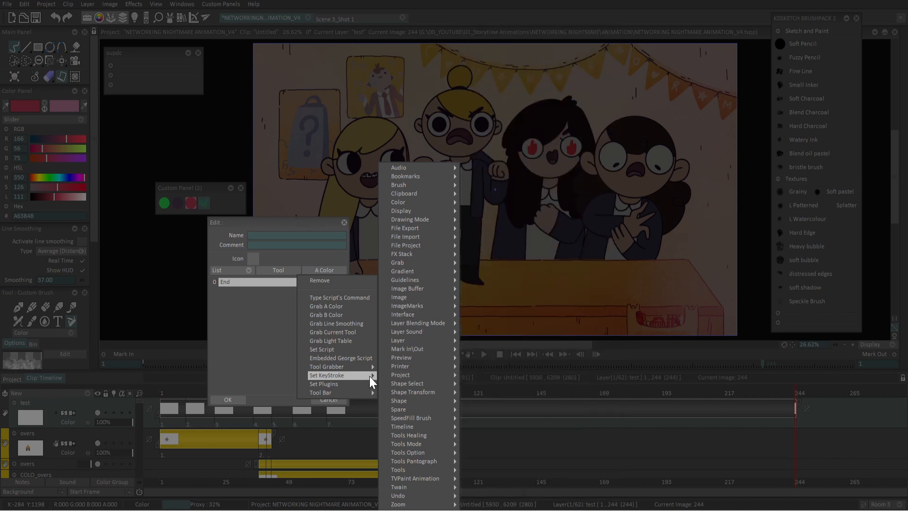
mouse_move(447, 175)
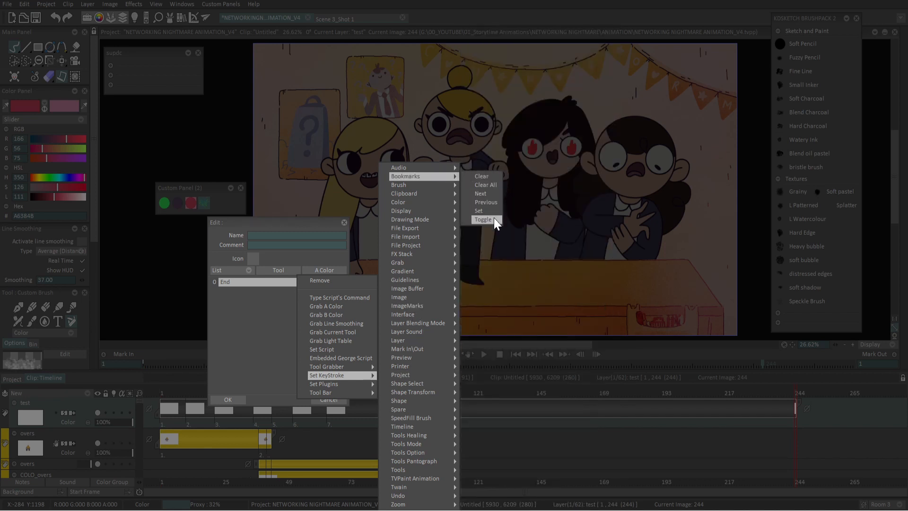
mouse_move(441, 342)
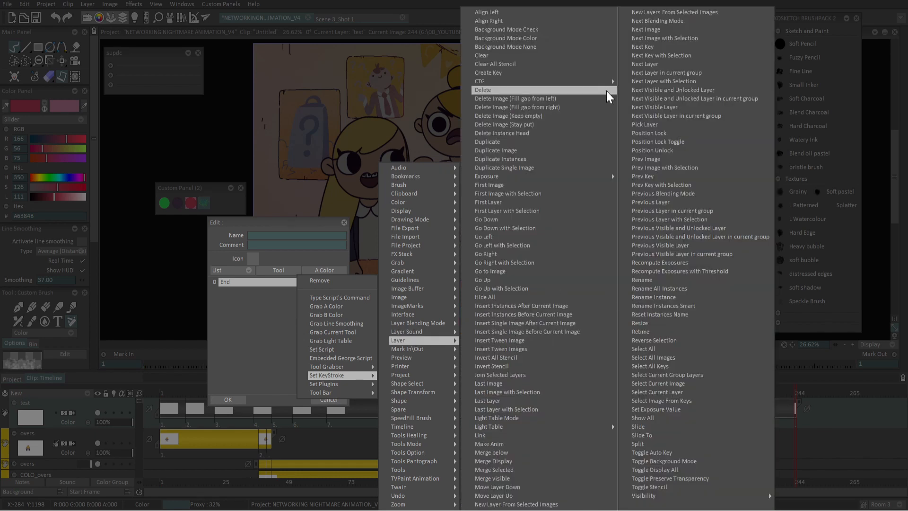
left_click(589, 158)
left_click(227, 400)
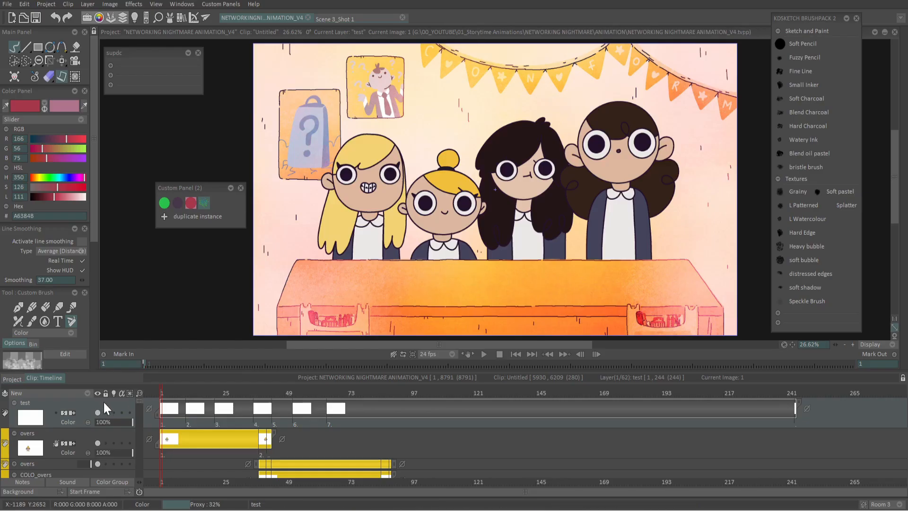
left_click(164, 217)
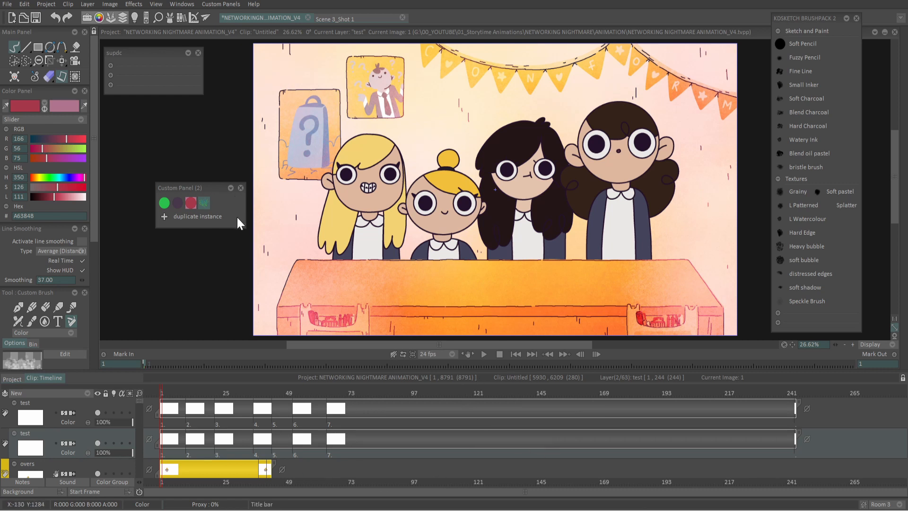
- Try the toggle bookmark action at frames 11 and 27 and at further points along the clip's timeline
left_click_drag(162, 394, 187, 394)
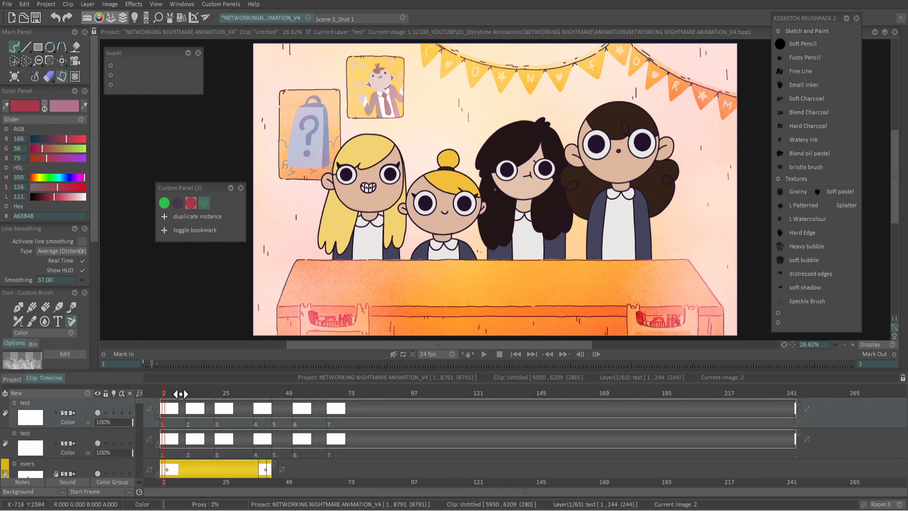
left_click(168, 228)
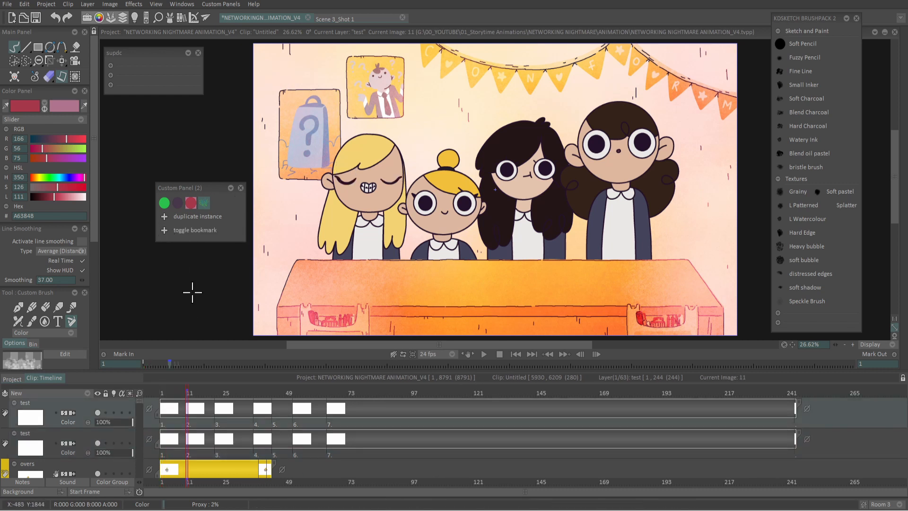
left_click(229, 393)
left_click(167, 229)
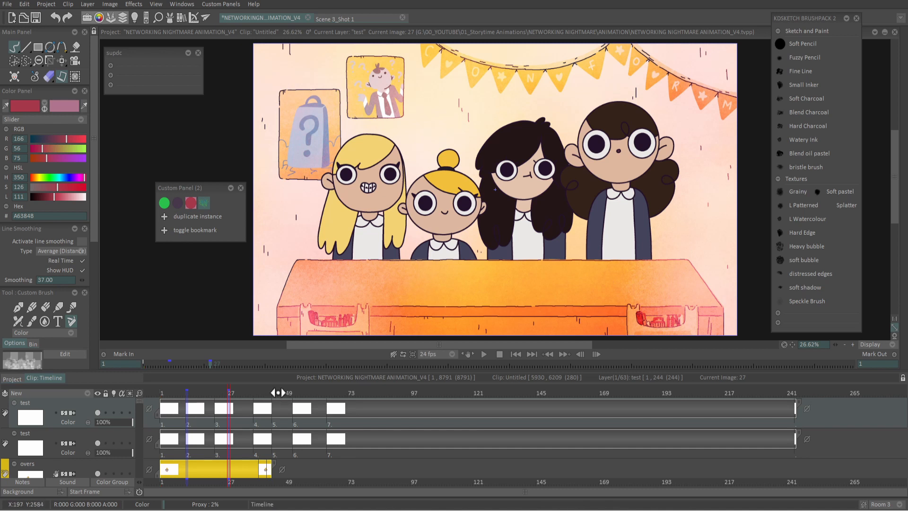
left_click(279, 393)
left_click(168, 230)
left_click_drag(228, 392, 245, 376)
left_click(162, 230)
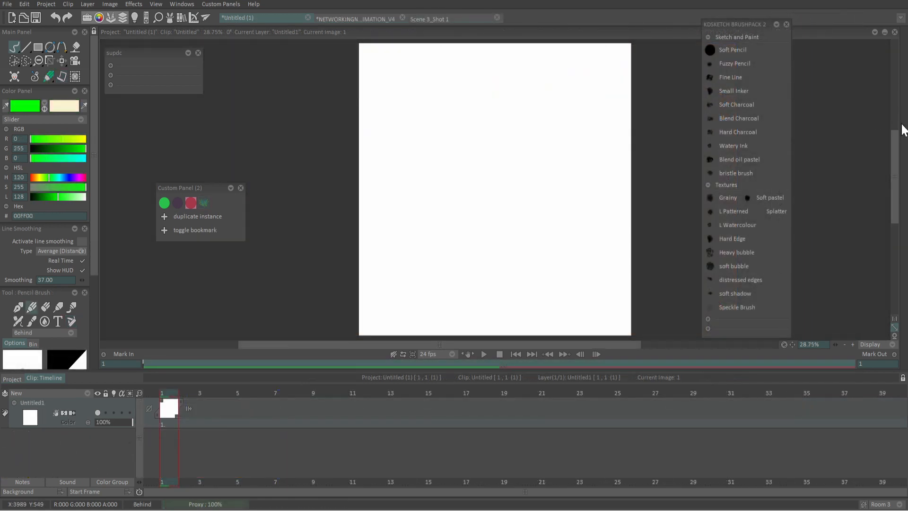
- Draw overlapping red, green, blue and black scribbles on the blank Untitled (1) canvas using the Sketch Panel's pencils
mouse_move(903, 130)
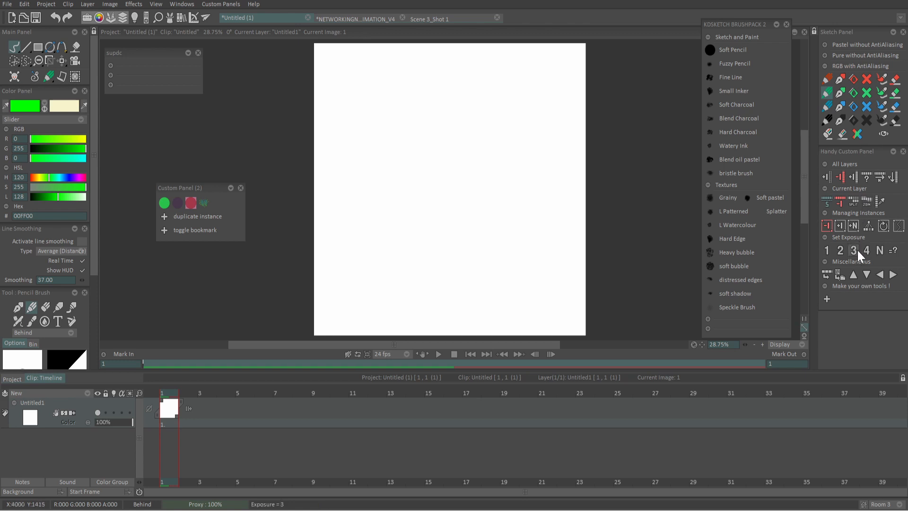
left_click(827, 79)
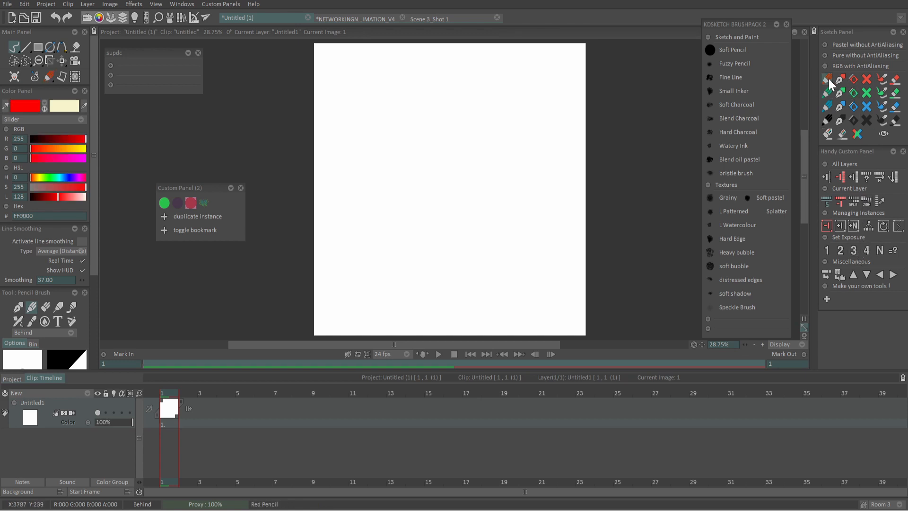
mouse_move(393, 115)
left_mouse_down()
mouse_move(416, 132)
mouse_move(383, 222)
mouse_move(457, 260)
left_mouse_up()
left_click(828, 120)
left_click_drag(421, 139, 504, 146)
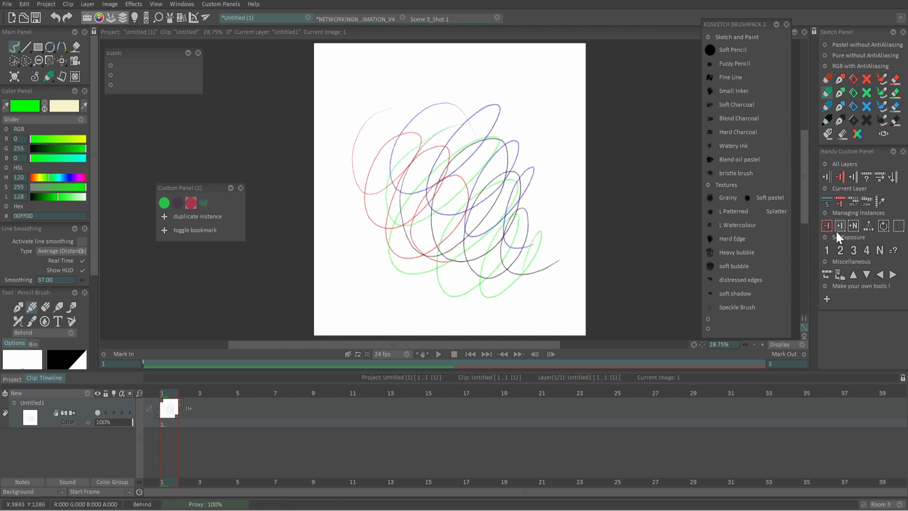
- Erase only the red and blue lines from the scribble, and try the eraser on the remaining lines
left_click(868, 80)
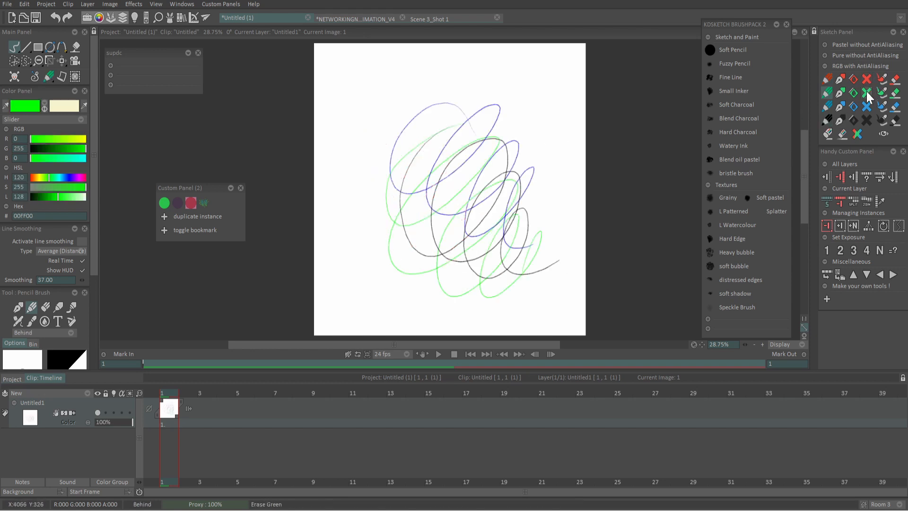
left_click(867, 109)
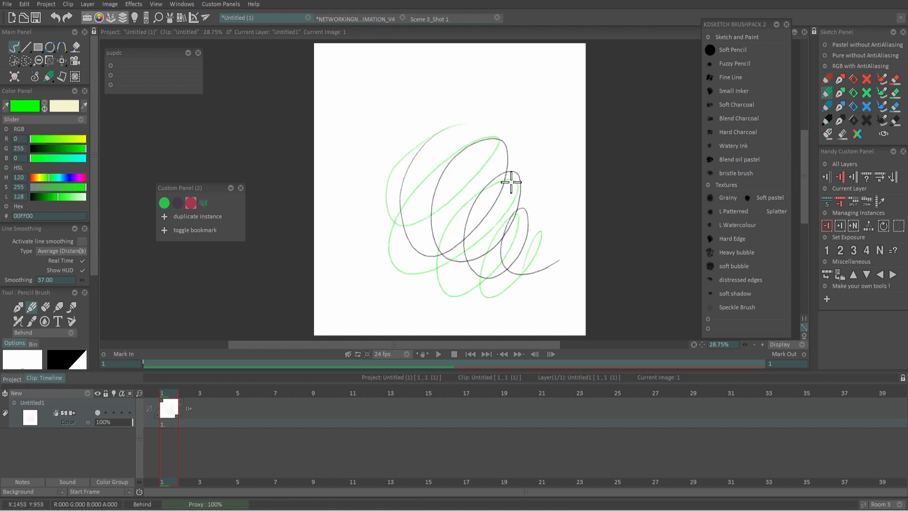
key("e")
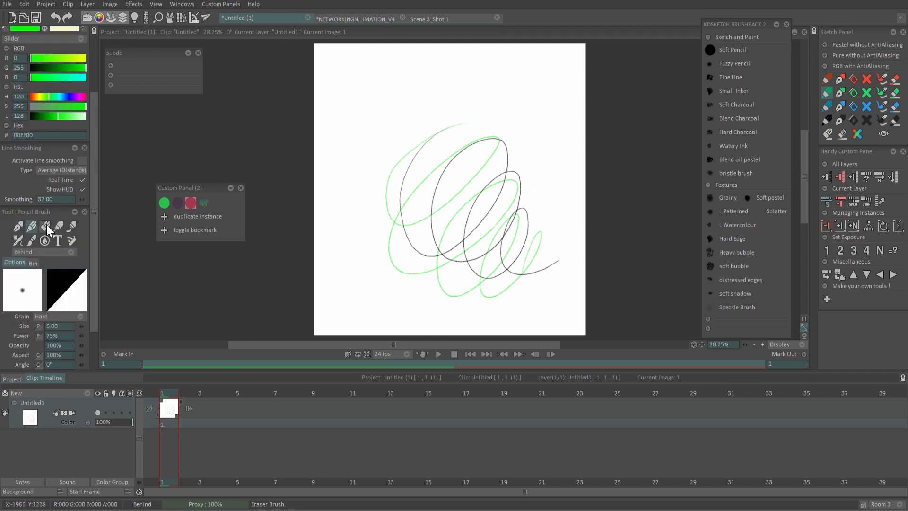
mouse_move(406, 201)
left_mouse_down()
mouse_move(430, 155)
mouse_move(402, 182)
mouse_move(406, 171)
mouse_move(436, 143)
mouse_move(407, 164)
mouse_move(451, 135)
mouse_move(468, 136)
mouse_move(430, 206)
mouse_move(459, 175)
mouse_move(426, 205)
mouse_move(471, 154)
left_mouse_up()
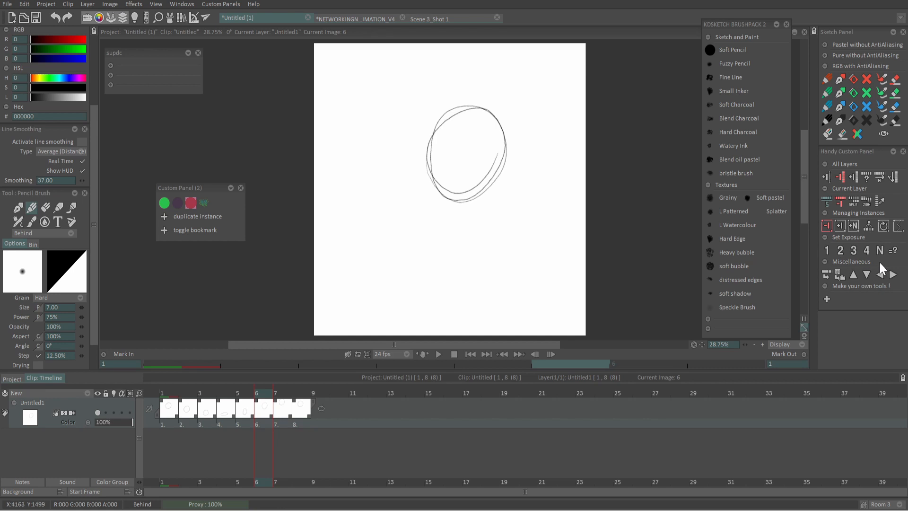
- Select all eight circle drawings in the timeline and set their exposure to 2, 3, 4 and a custom value of 1
left_click_drag(166, 420, 318, 414)
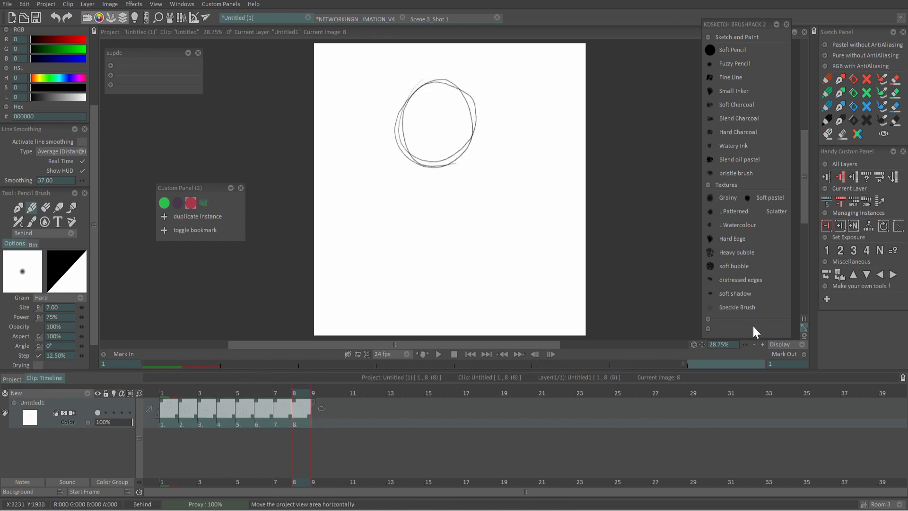
left_click(842, 251)
left_click(856, 251)
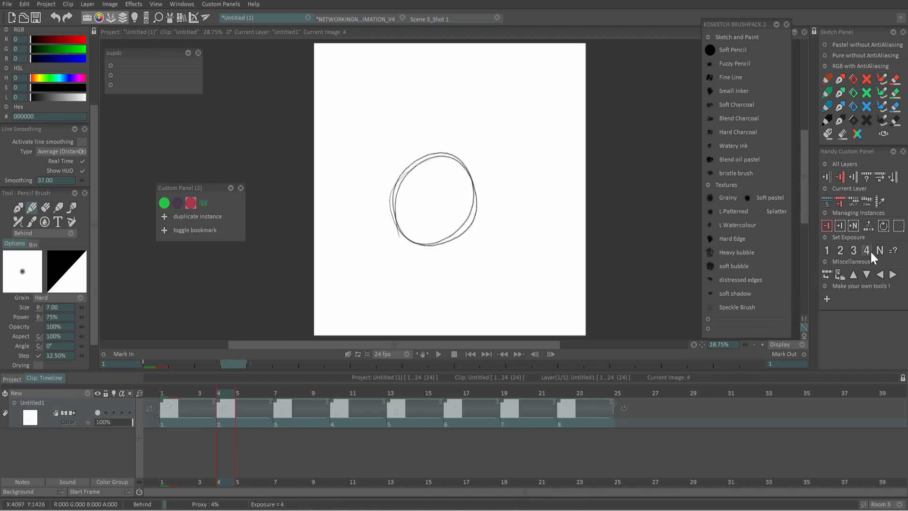
left_click(868, 251)
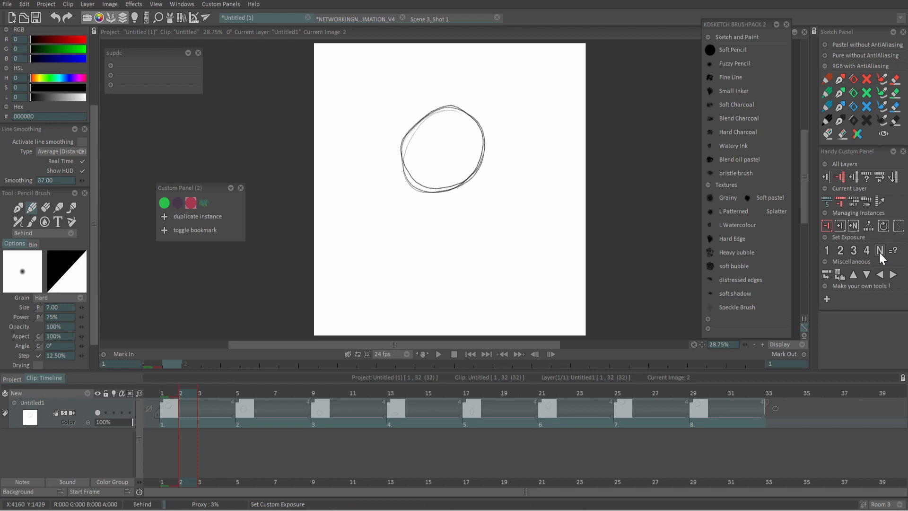
left_click(878, 251)
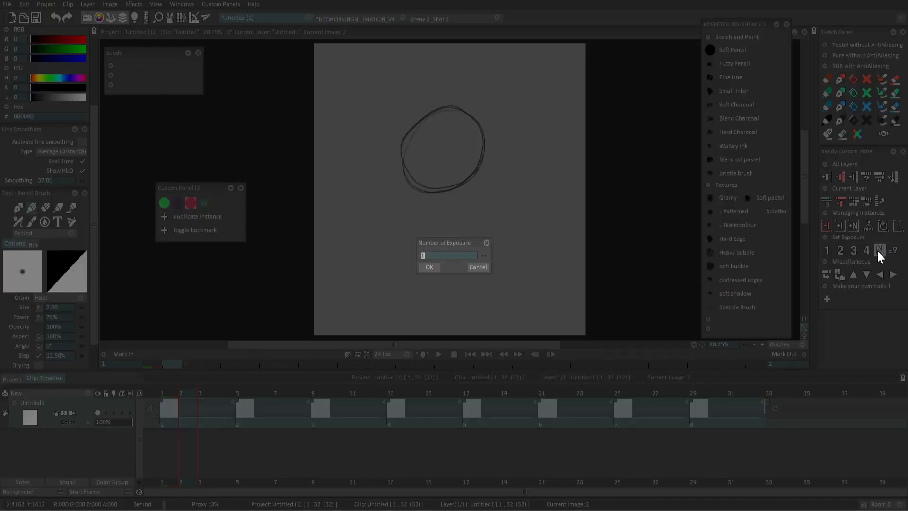
left_click(436, 268)
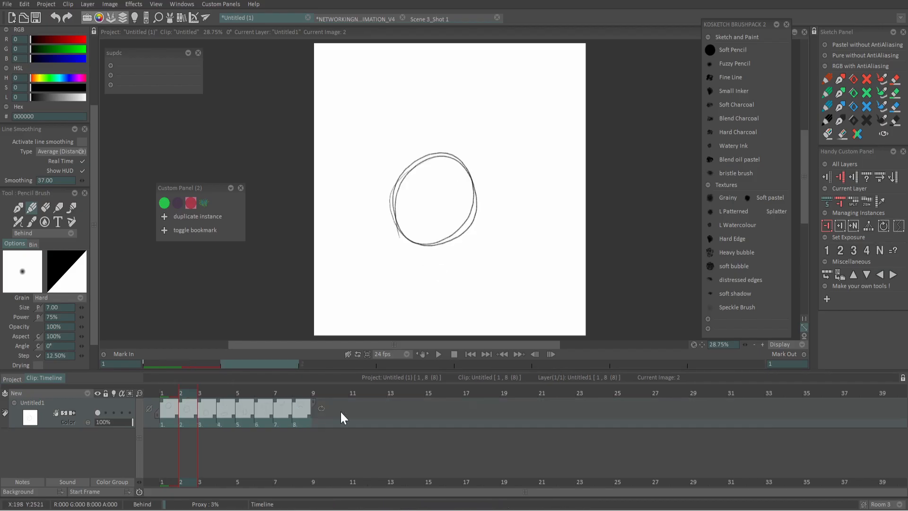
left_click_drag(355, 413, 365, 413)
left_click_drag(292, 416, 333, 415)
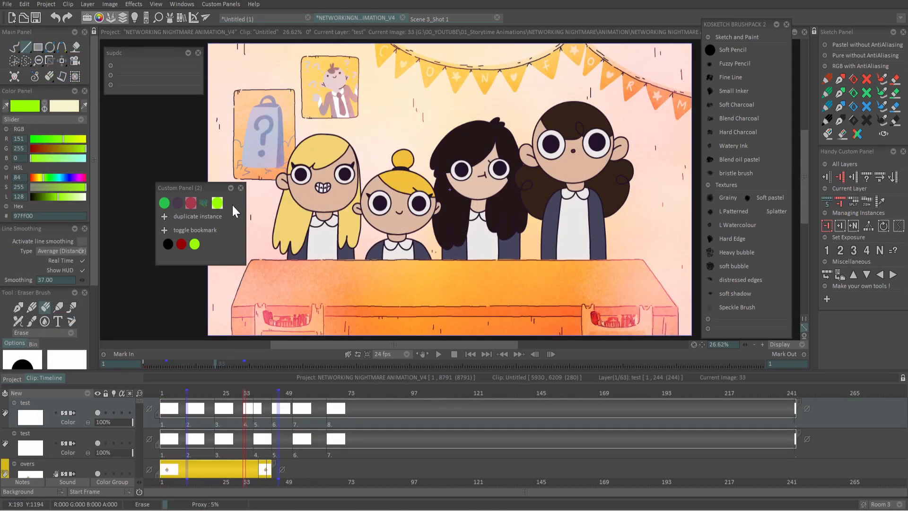
- Add horizontal separators named "actions" and "brushes" to the custom panel in the NETWORKING NIGHTMARE project
right_click(232, 205)
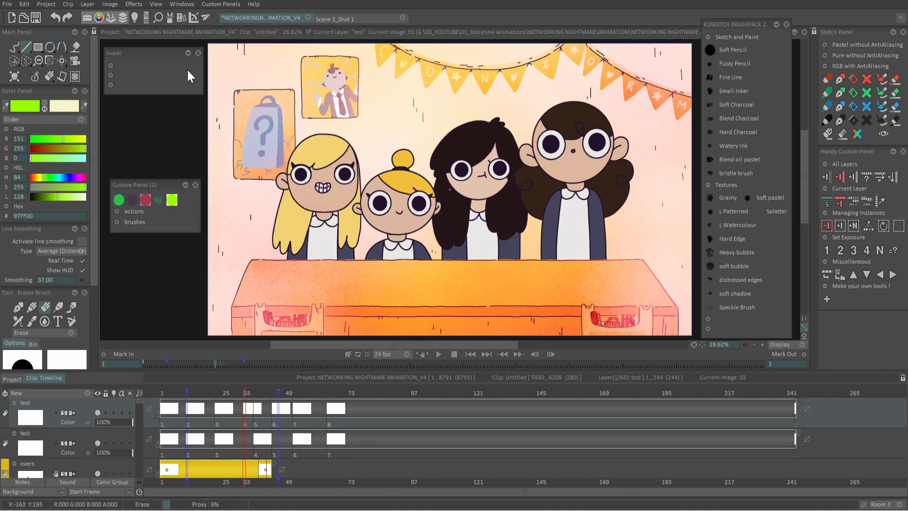
- Expand and collapse the supdc panel's sections to examine its brushes and colour swatches
left_click(110, 76)
left_click(111, 75)
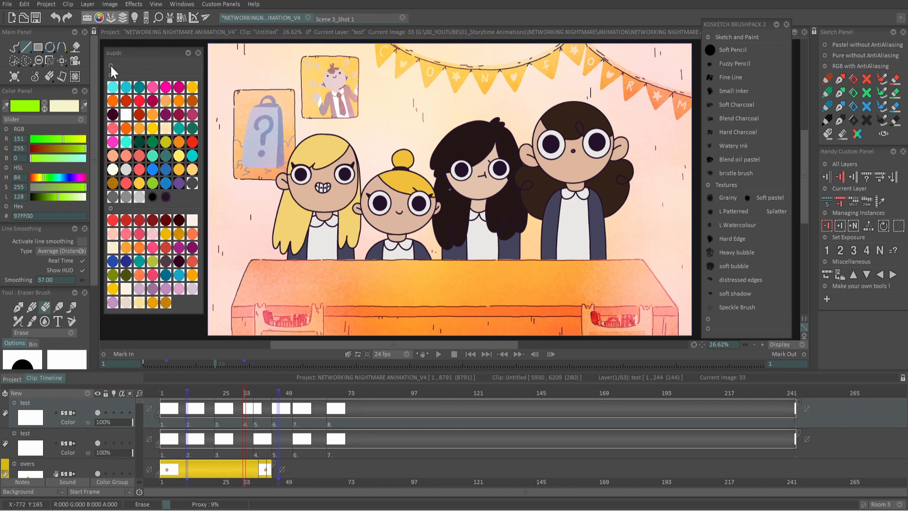
left_click(110, 67)
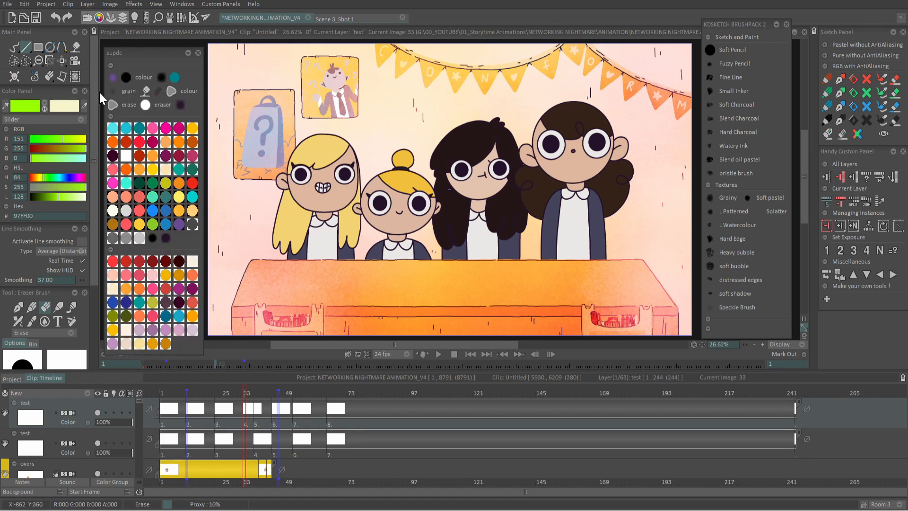
left_click(111, 65)
left_click(111, 76)
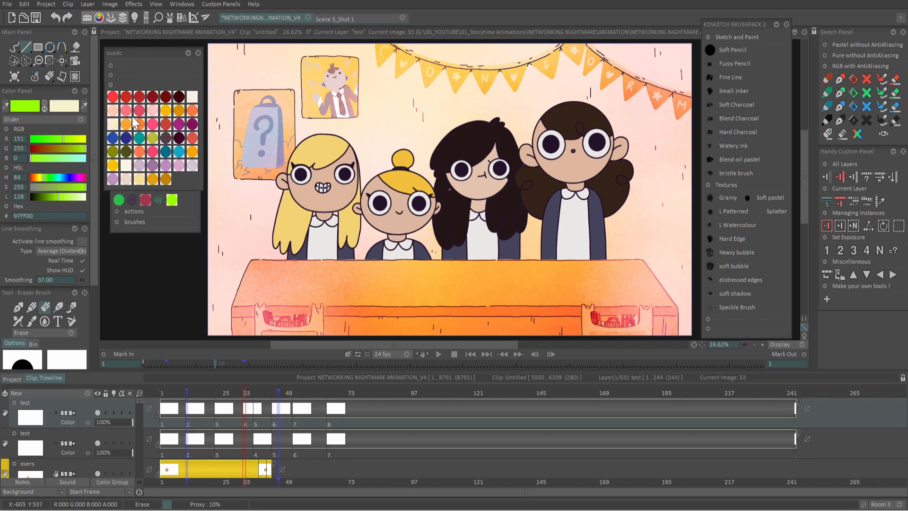
left_click(111, 85)
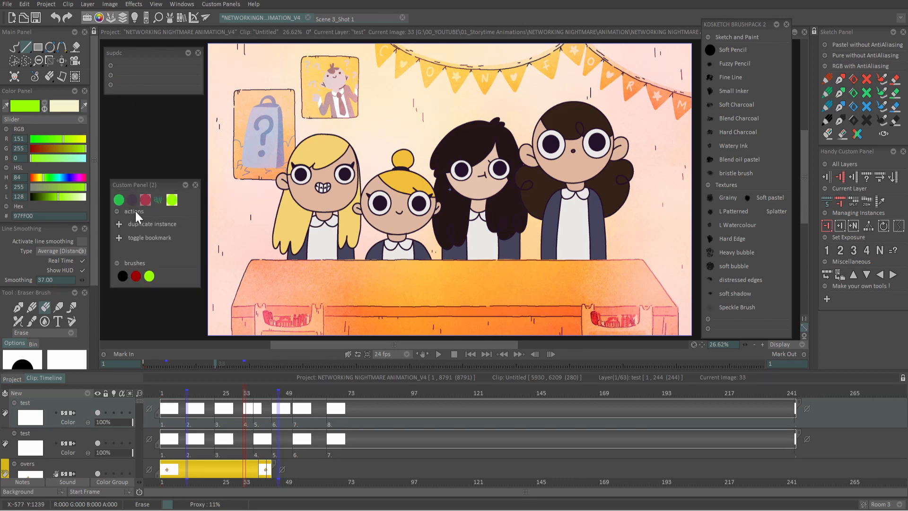
- Delete the "actions" and "brushes" separators from the custom panel
right_click(135, 210)
left_click(190, 218)
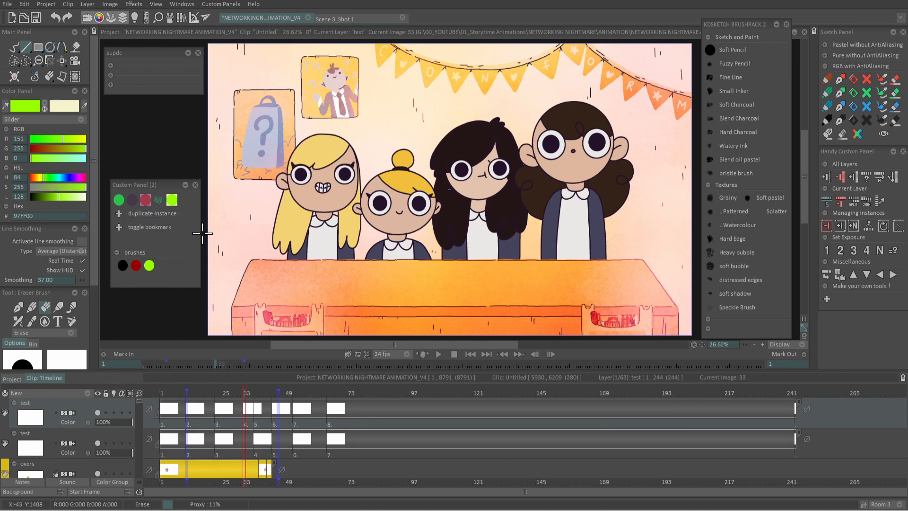
right_click(143, 254)
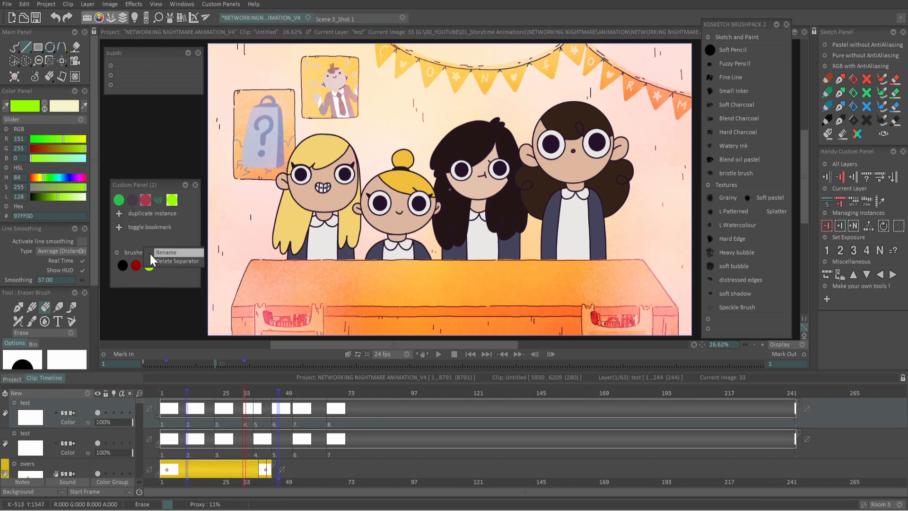
left_click(174, 258)
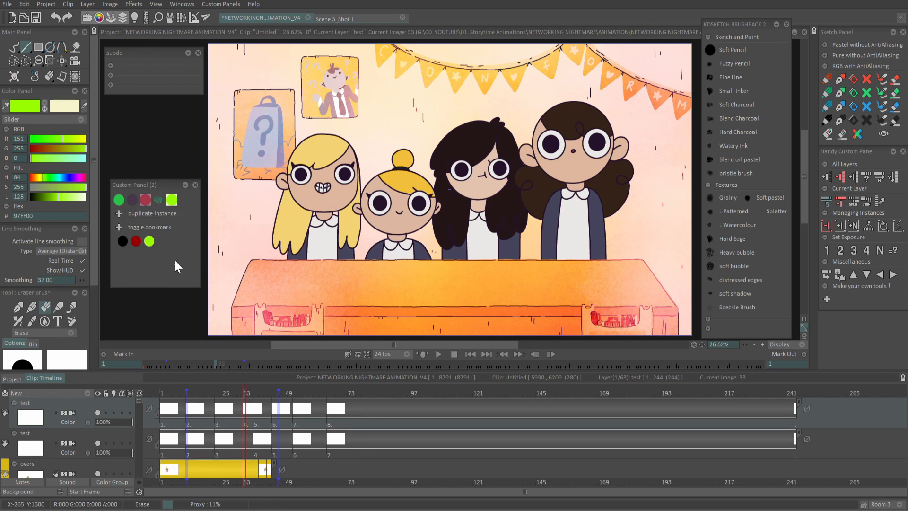
- Expand the first section of the supdc panel to show its brushes
left_click(110, 66)
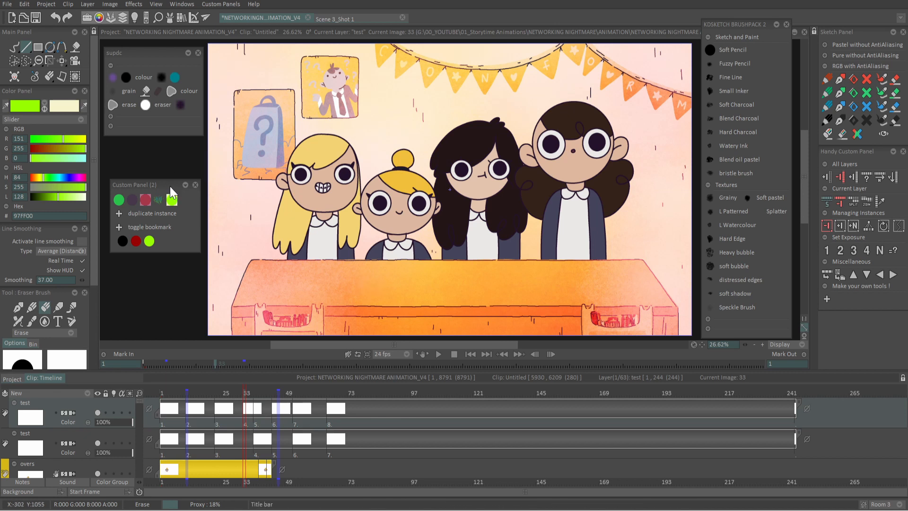
- Export Custom Panel (2) as a TVPX file named "My TVPX" with identification string 001, choosing where to save it
right_click(155, 183)
mouse_move(210, 113)
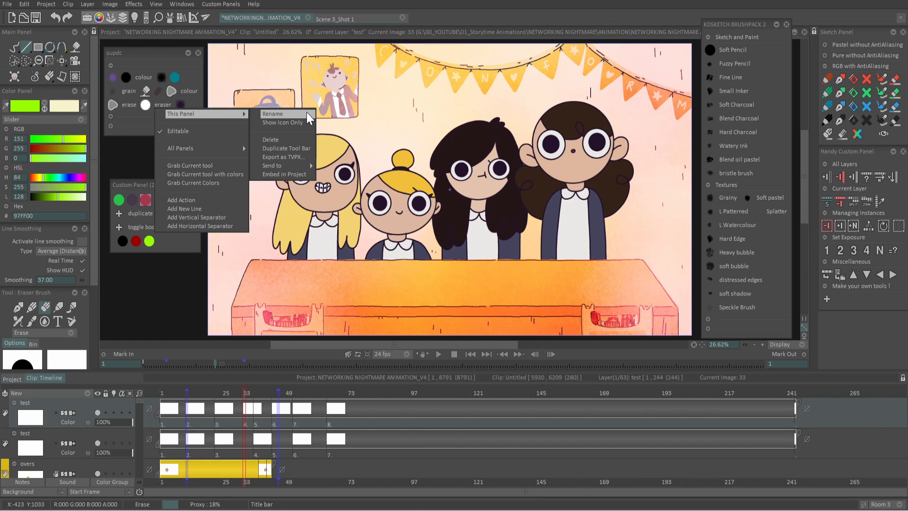
left_click(308, 157)
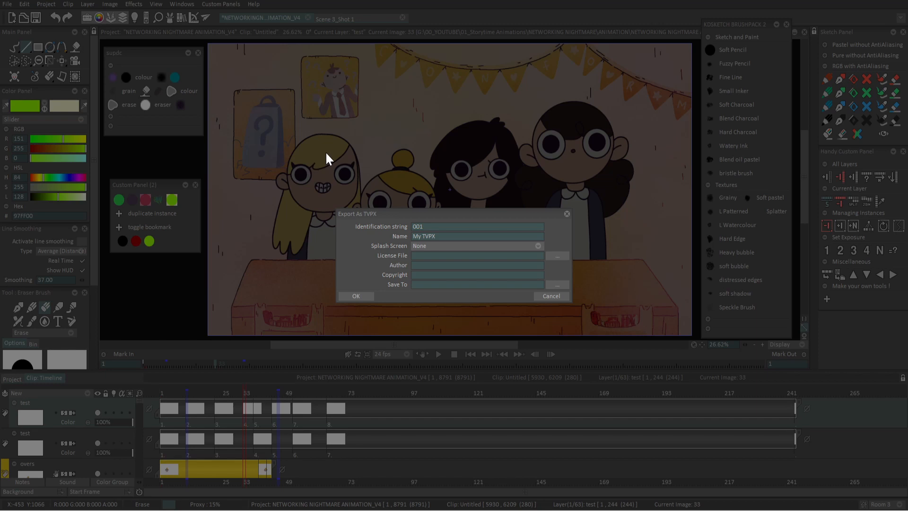
left_click(557, 285)
left_click(356, 296)
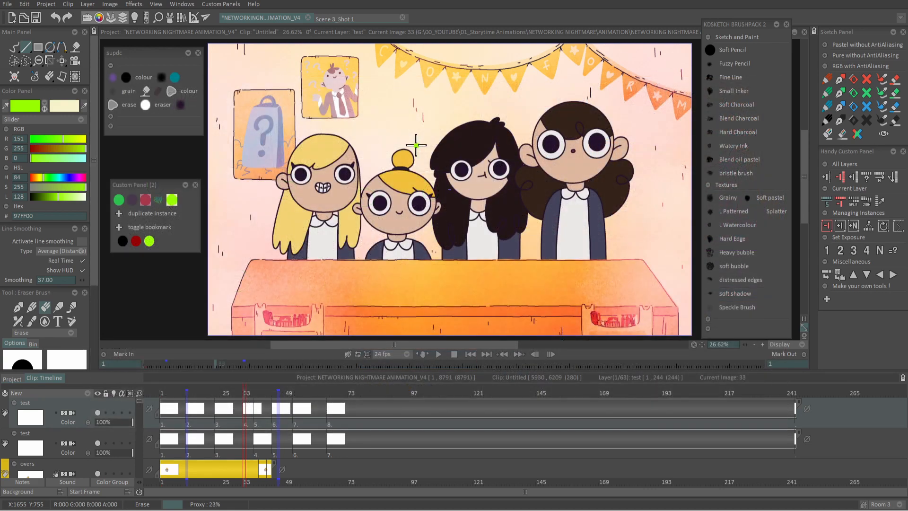
- Load the exported My TVPX file as a custom panel with Force Reinstall enabled, and check its entry among the available panels
left_click(225, 4)
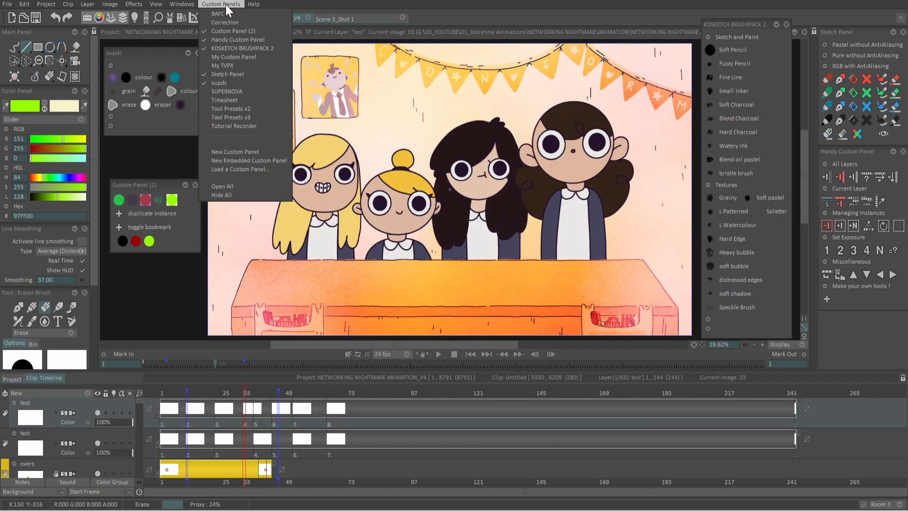
left_click(272, 169)
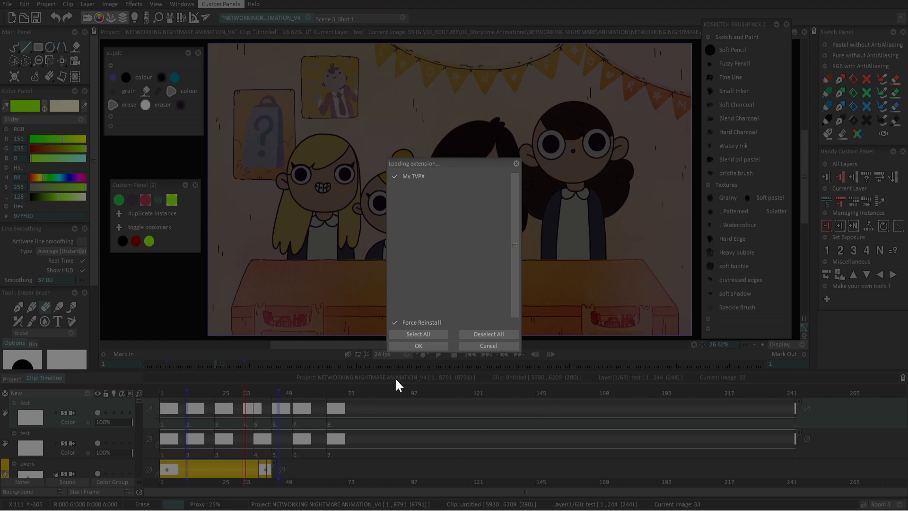
left_click(429, 345)
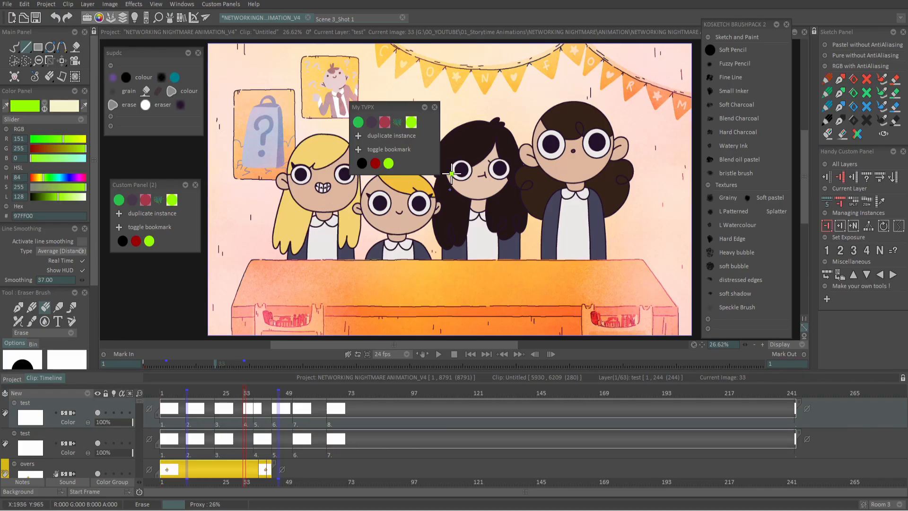
left_click(223, 4)
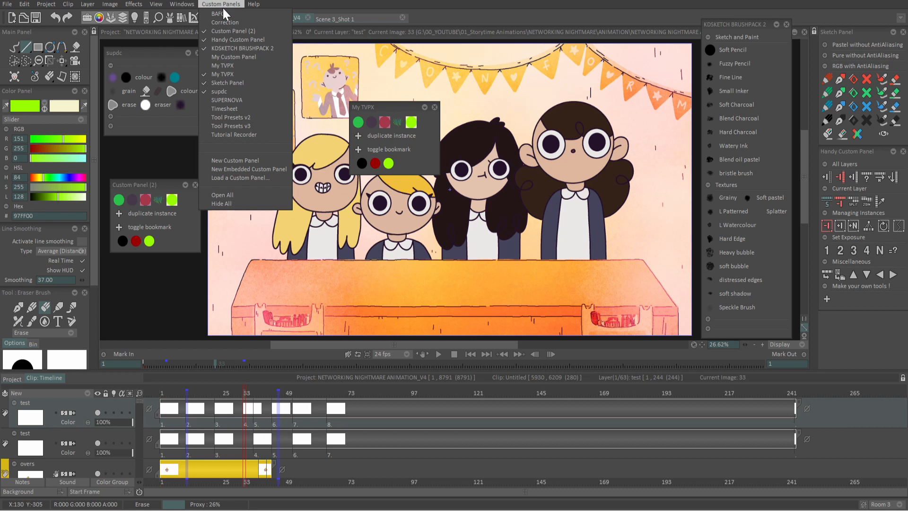
left_click(260, 73)
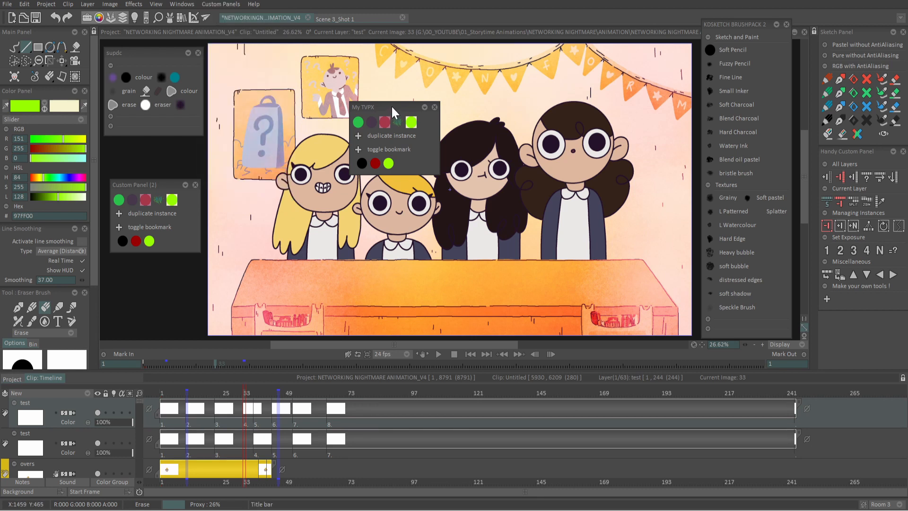
- Delete the loaded My TVPX custom panel from over the canvas
right_click(391, 108)
mouse_move(475, 37)
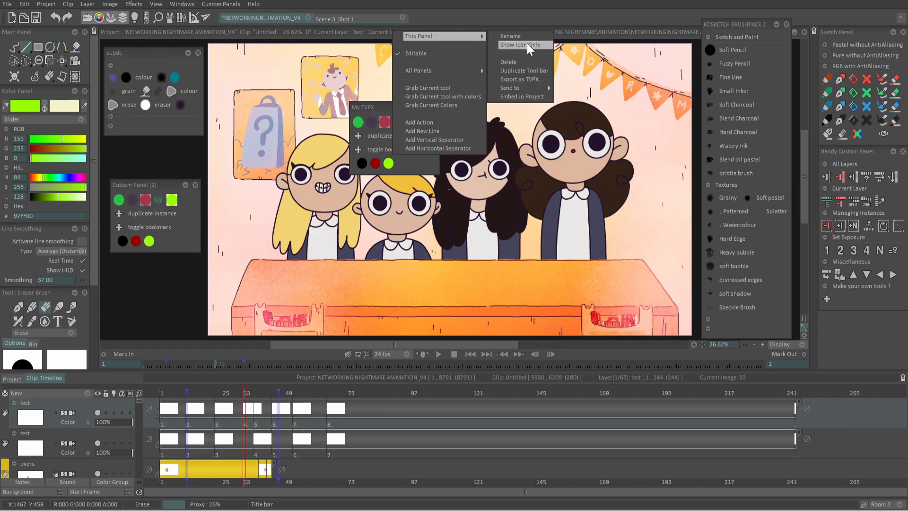
left_click(516, 62)
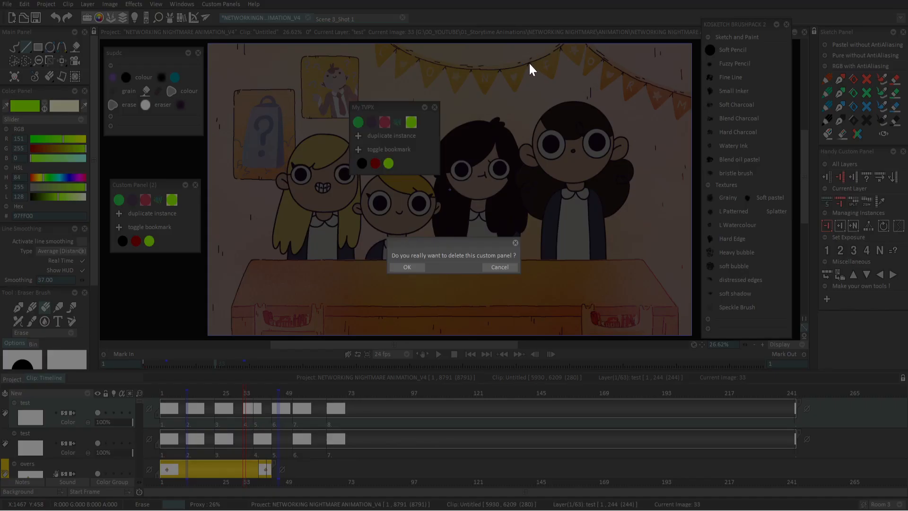
left_click(416, 267)
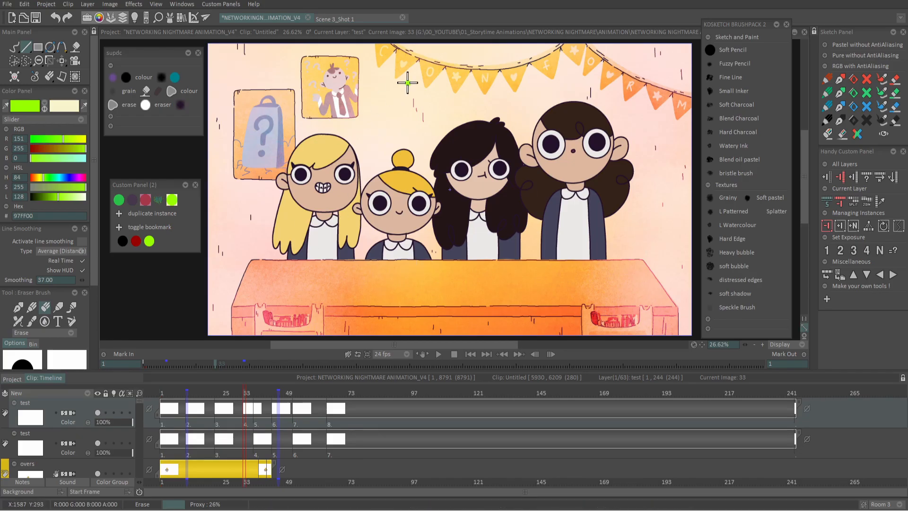